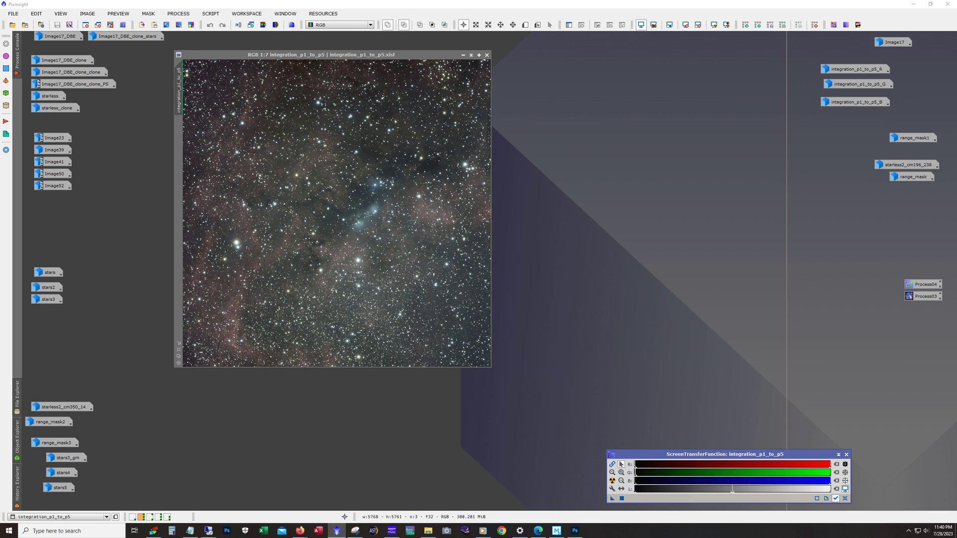
# Step: Shift the integration window right and pan around the image with the screen stretch toggled
pyautogui.hotkey('alt', 'Tab')
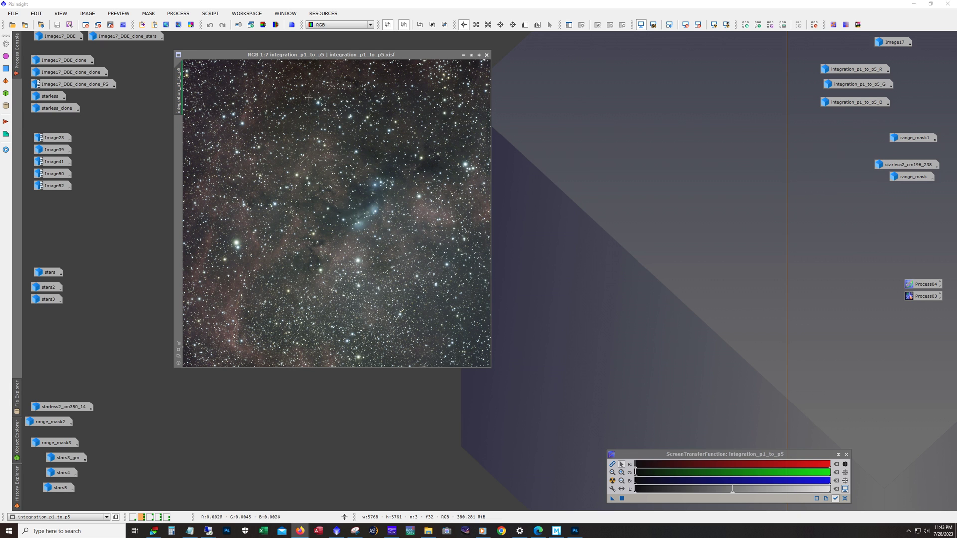
pyautogui.moveTo(296, 56); pyautogui.dragTo(328, 62)
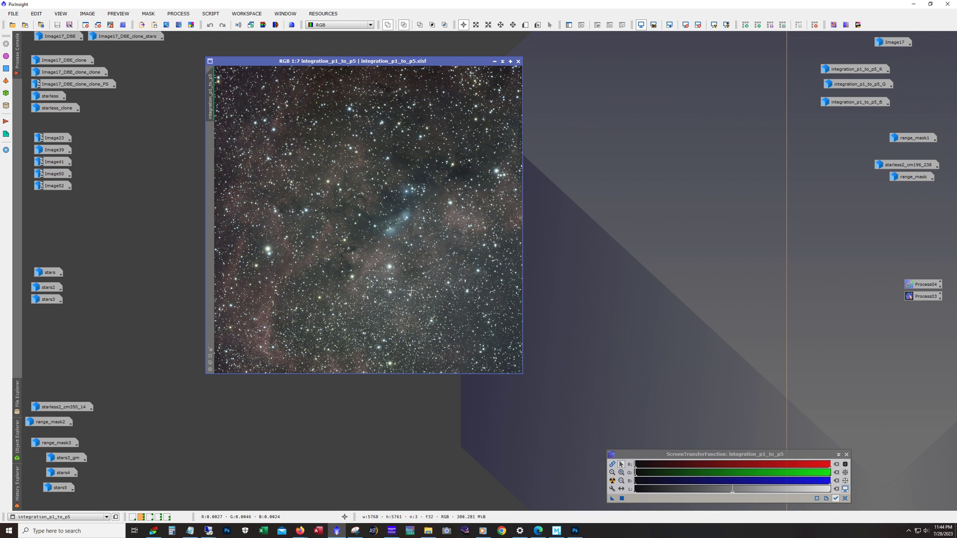
pyautogui.hotkey('ctrl', 'F12')
pyautogui.hotkey('ctrl', 'F12')
pyautogui.scroll(6, 398, 263)
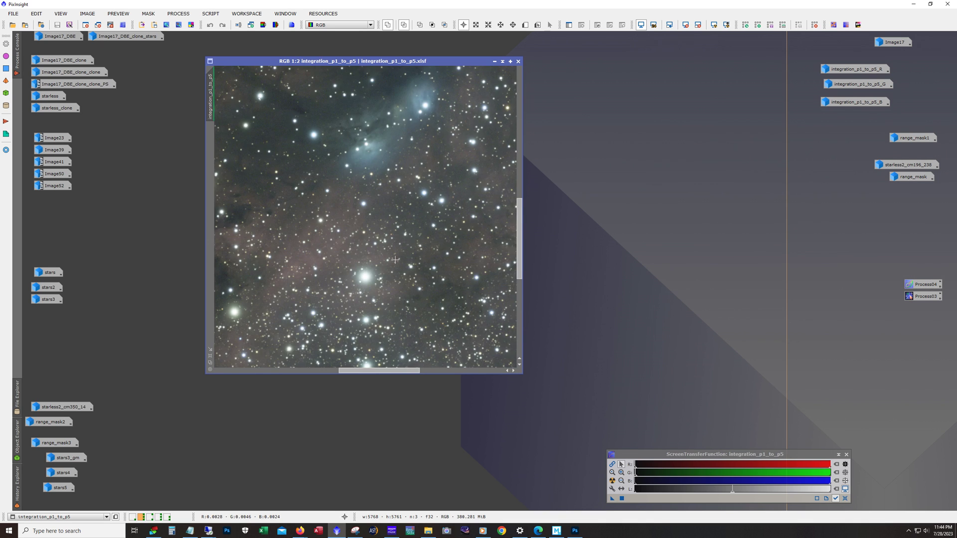
pyautogui.moveTo(405, 376); pyautogui.dragTo(277, 375)
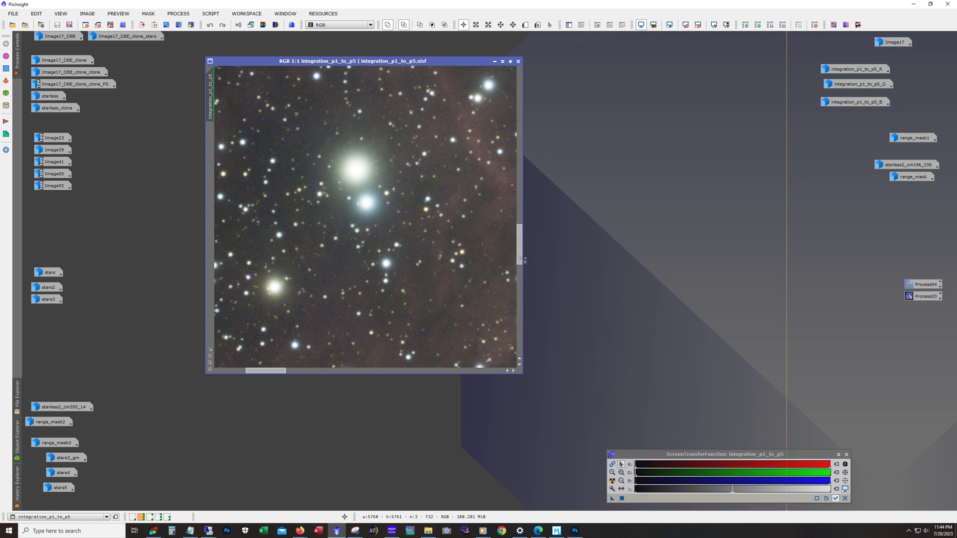
pyautogui.moveTo(519, 263); pyautogui.dragTo(509, 329)
pyautogui.moveTo(281, 373); pyautogui.dragTo(432, 386)
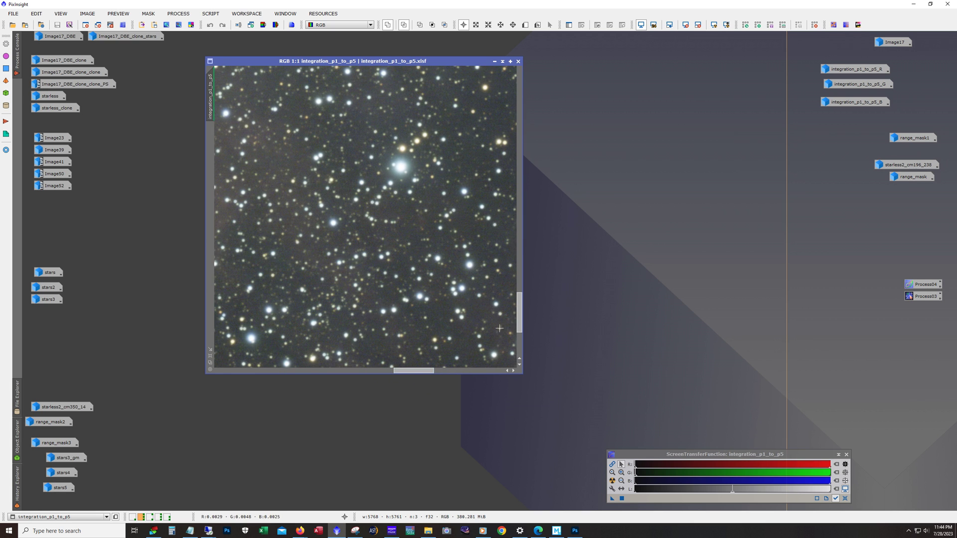
pyautogui.moveTo(519, 322); pyautogui.dragTo(528, 216)
pyautogui.scroll(-6, 340, 264)
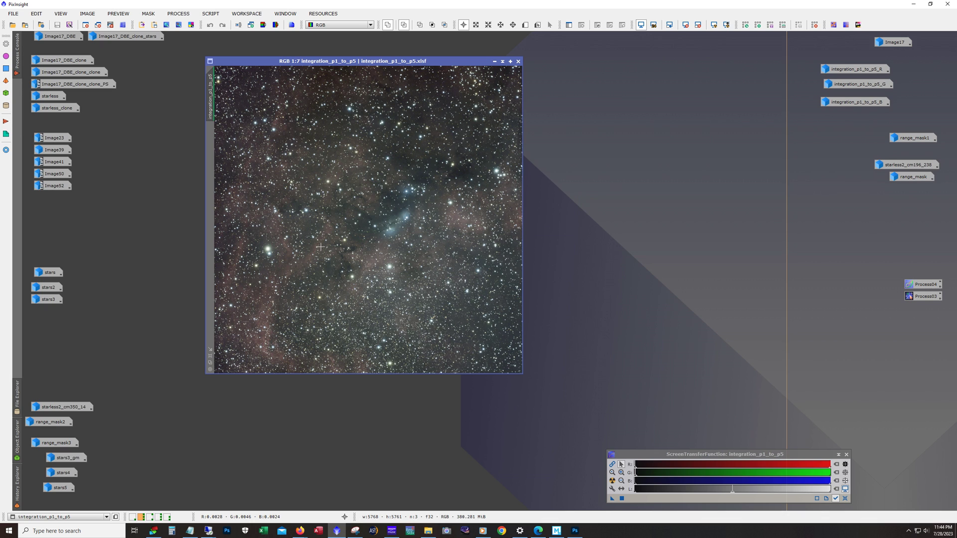
# Step: Open the red, green and blue channel images, then return the blue one to an icon
pyautogui.click(178, 13)
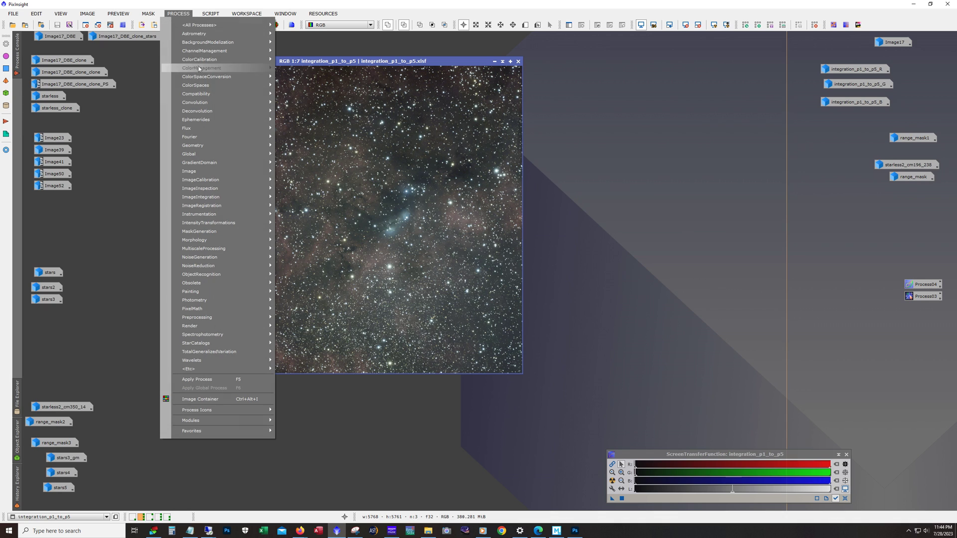
pyautogui.moveTo(207, 62)
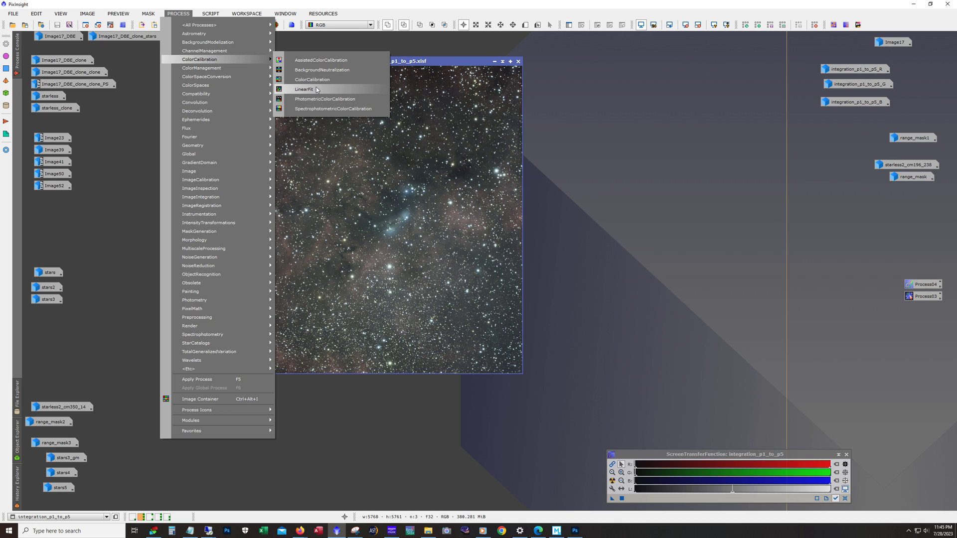
pyautogui.click(317, 89)
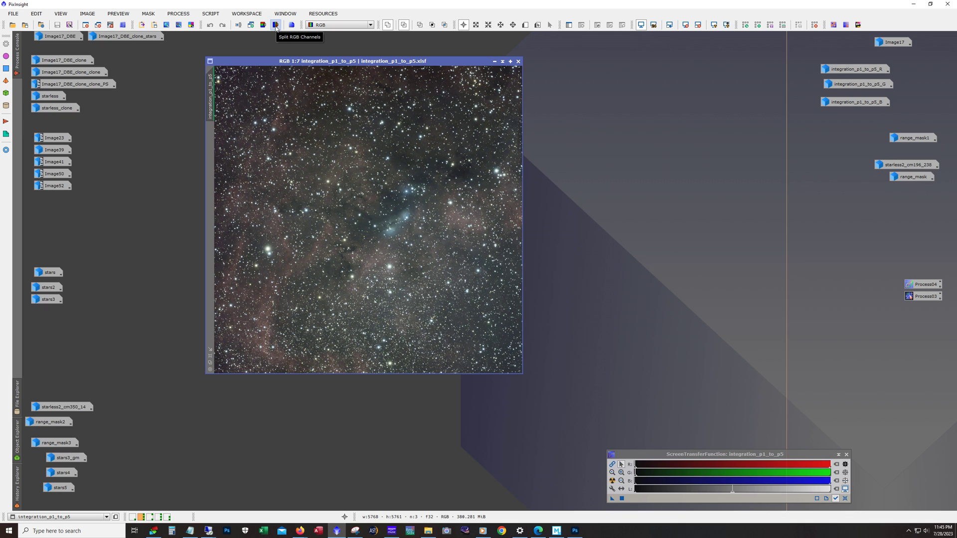
pyautogui.doubleClick(831, 71)
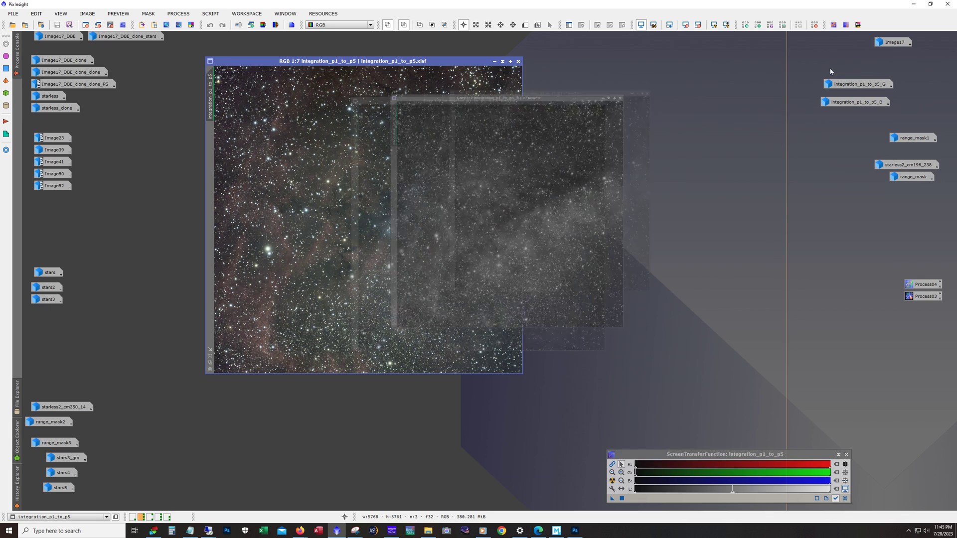
pyautogui.moveTo(465, 108); pyautogui.dragTo(385, 83)
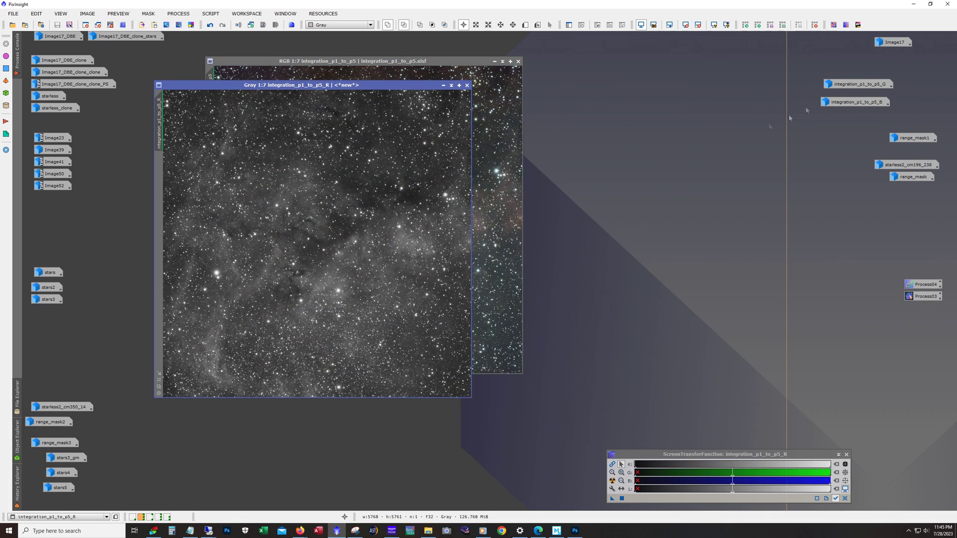
pyautogui.doubleClick(835, 85)
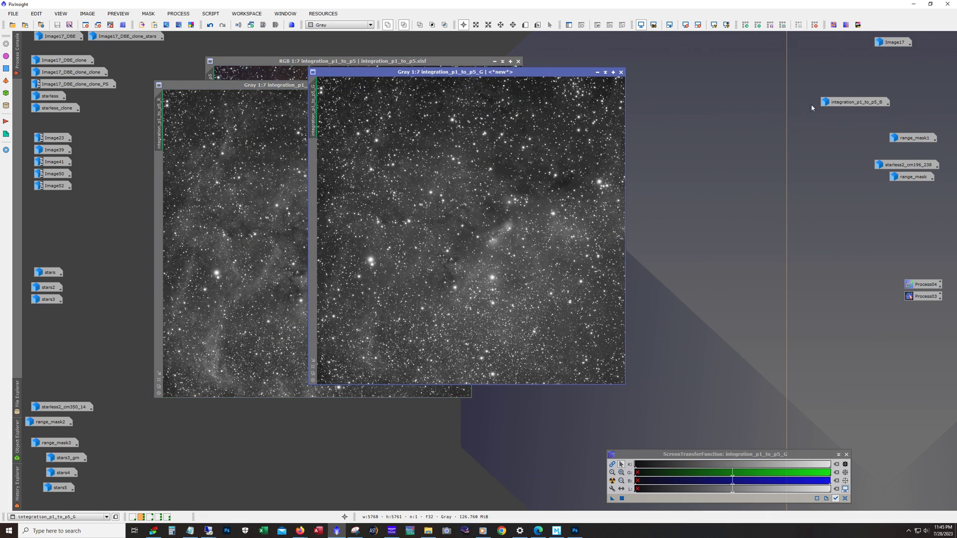
pyautogui.doubleClick(830, 104)
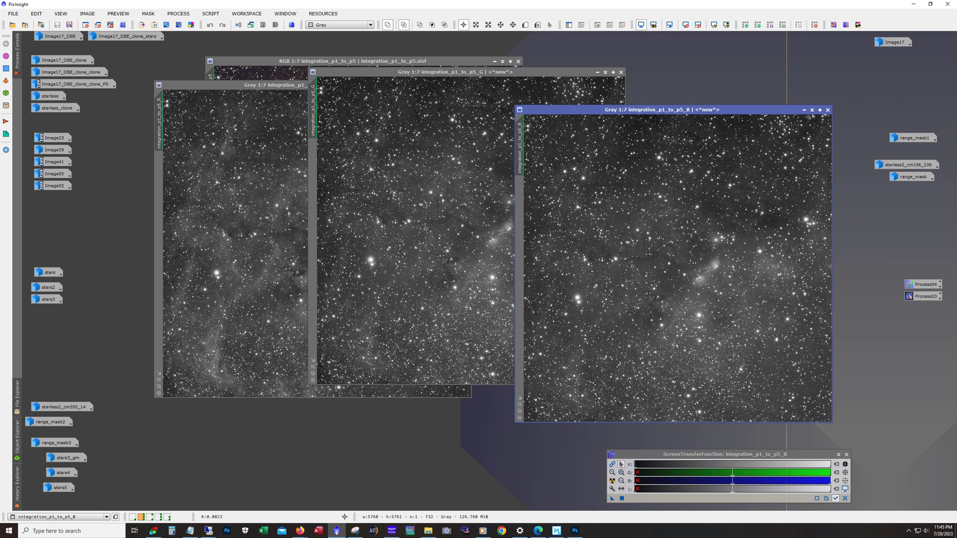
pyautogui.doubleClick(805, 108)
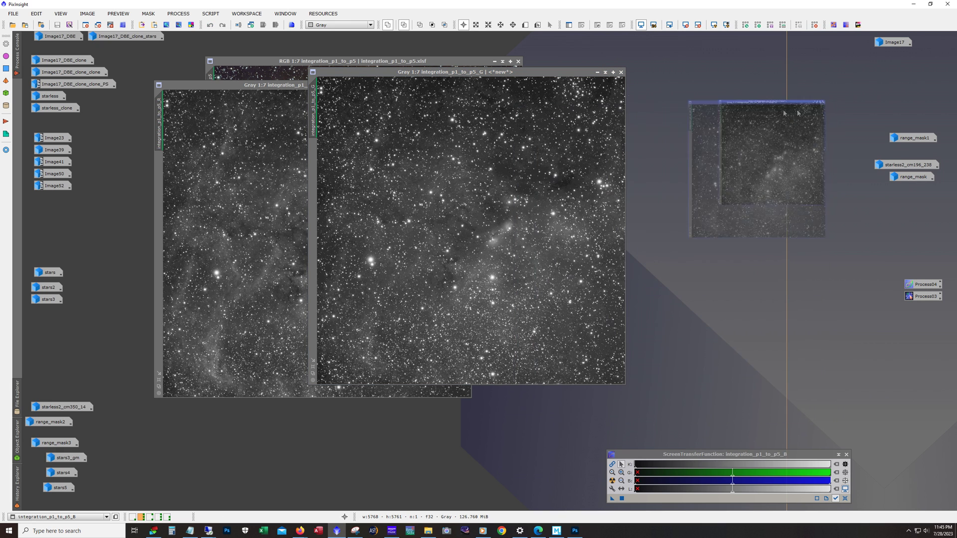
# Step: Look over the LinearFit settings, then minimise the green and red channel images
pyautogui.click(178, 14)
pyautogui.moveTo(194, 24)
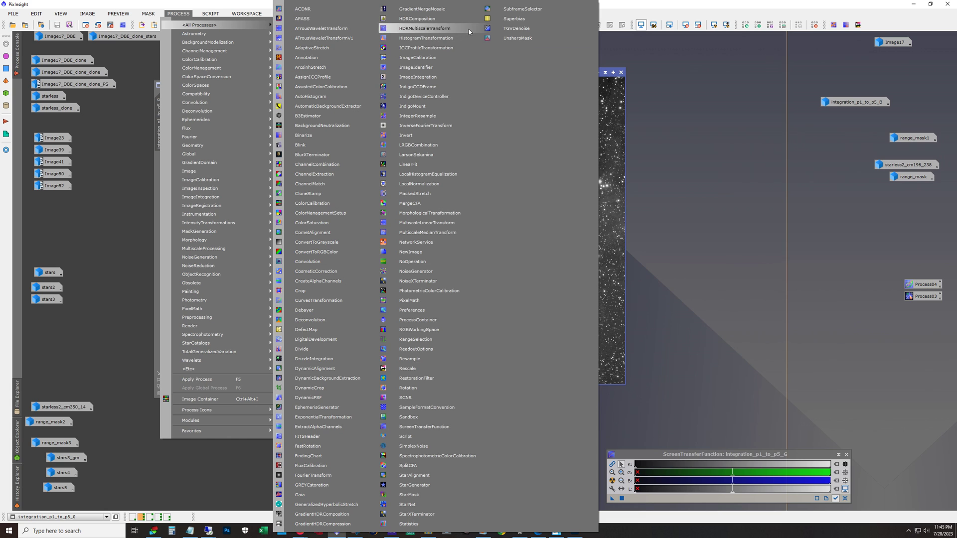
pyautogui.click(439, 163)
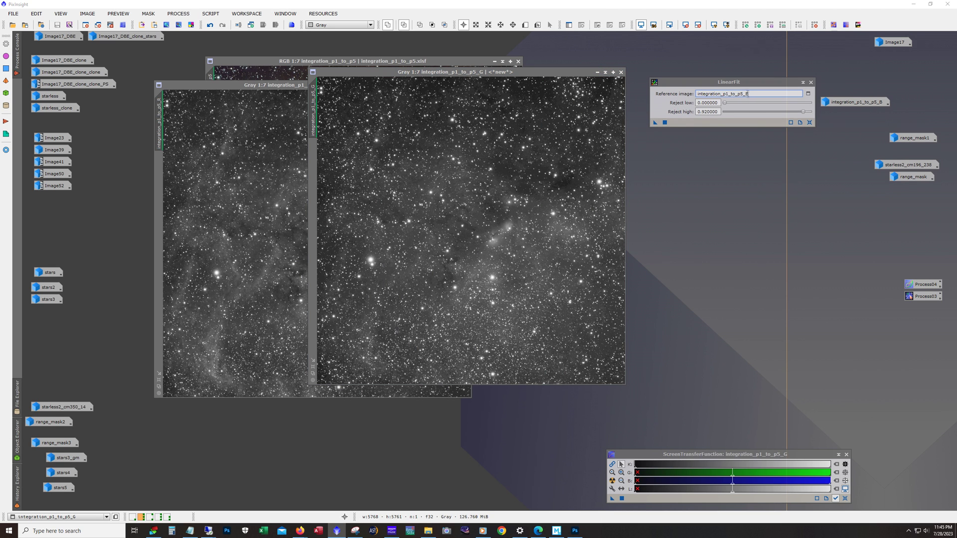
pyautogui.moveTo(753, 85); pyautogui.dragTo(749, 101)
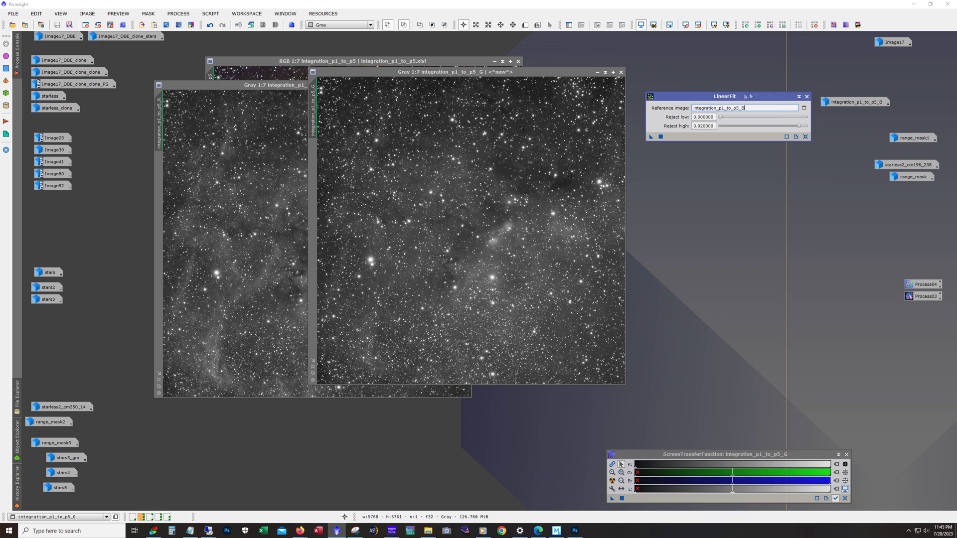
pyautogui.click(807, 97)
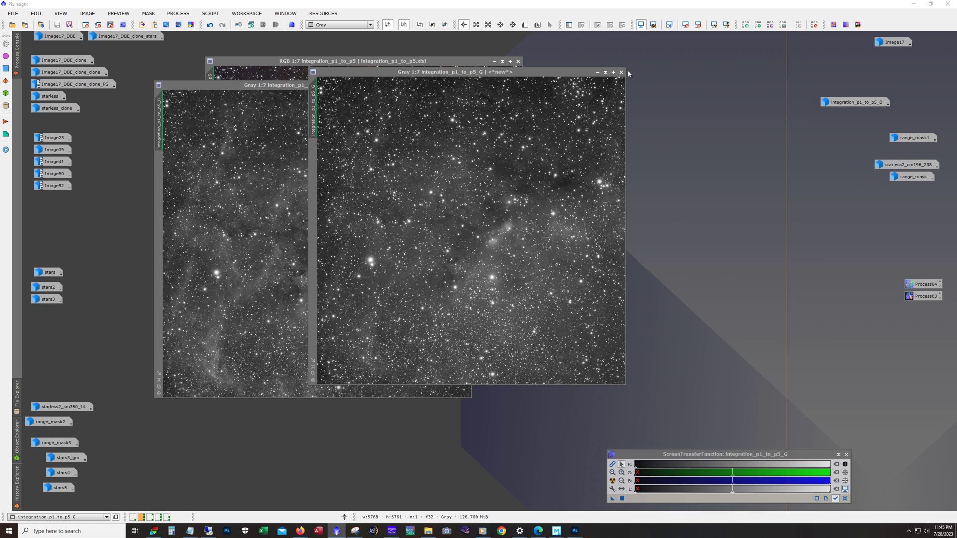
pyautogui.click(597, 72)
pyautogui.click(443, 86)
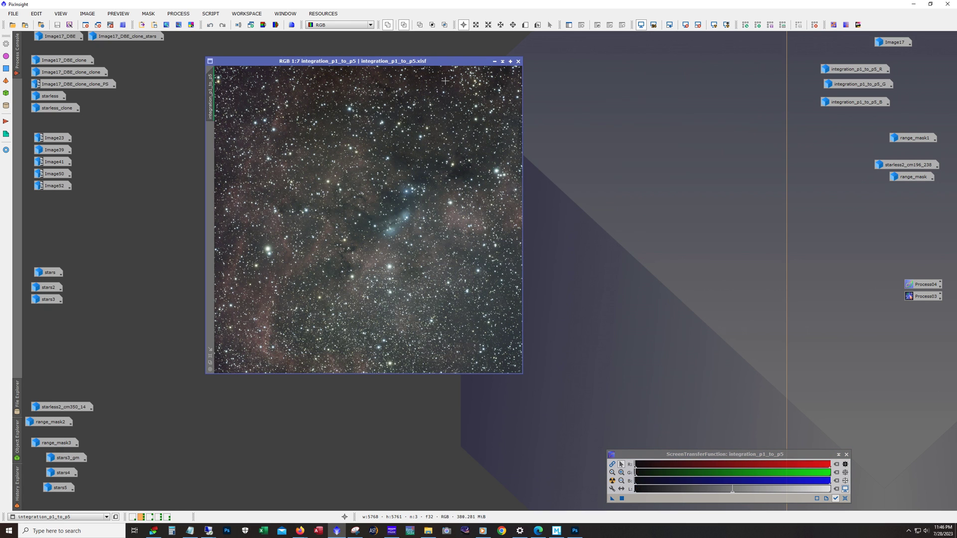
pyautogui.press('alt')
# Step: Open Image17 and line it up beside integration_p1_to_p5
pyautogui.moveTo(314, 64); pyautogui.dragTo(210, 82)
pyautogui.doubleClick(893, 42)
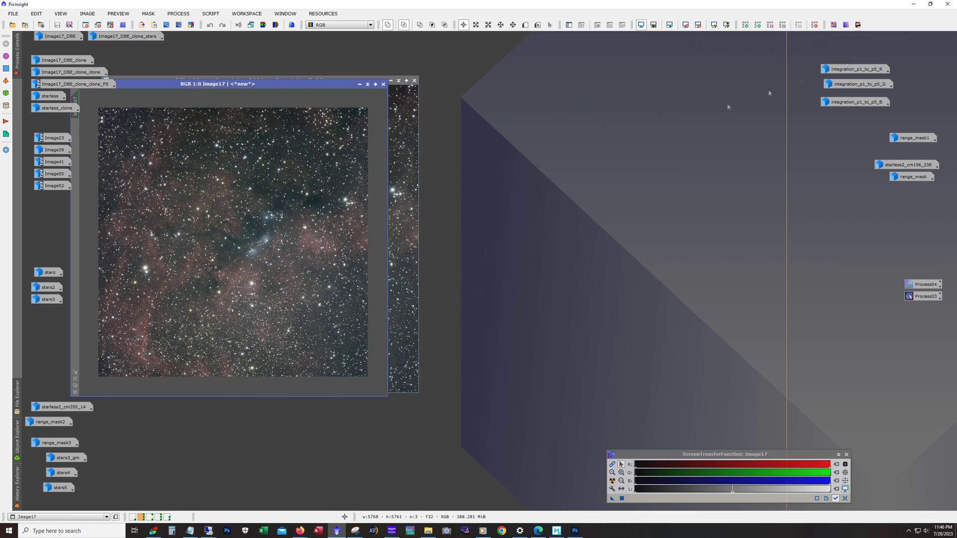
pyautogui.moveTo(216, 87); pyautogui.dragTo(566, 83)
pyautogui.scroll(1, 538, 260)
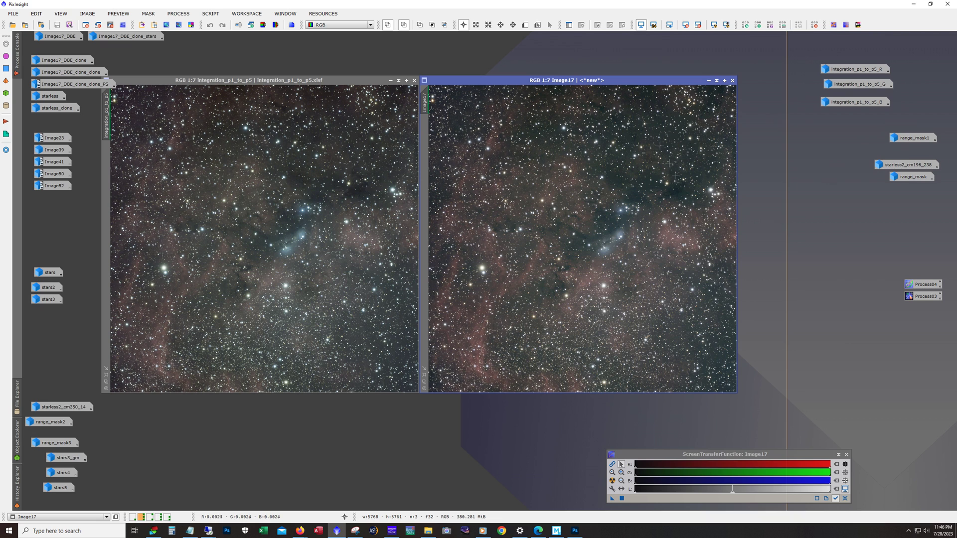
pyautogui.moveTo(583, 88); pyautogui.dragTo(602, 88)
pyautogui.moveTo(239, 80); pyautogui.dragTo(257, 80)
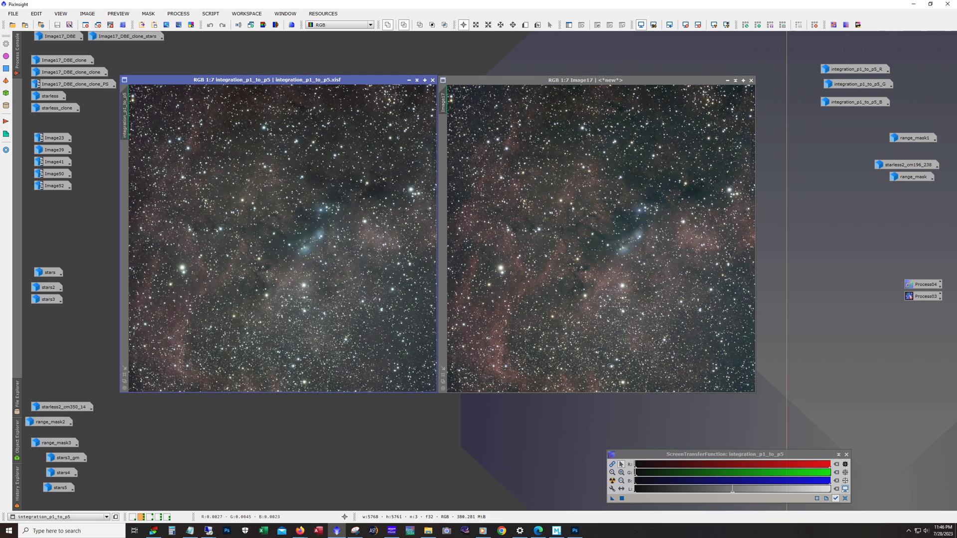
# Step: STF auto-stretch Image17 and integration_p1_to_p5, then minimise integration_p1_to_p5
pyautogui.click(545, 97)
pyautogui.click(609, 496)
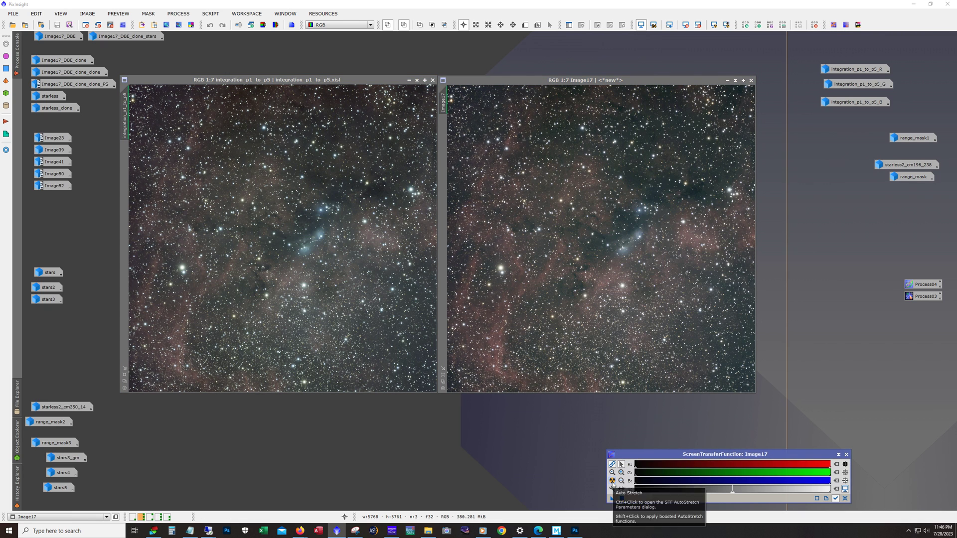
pyautogui.click(613, 481)
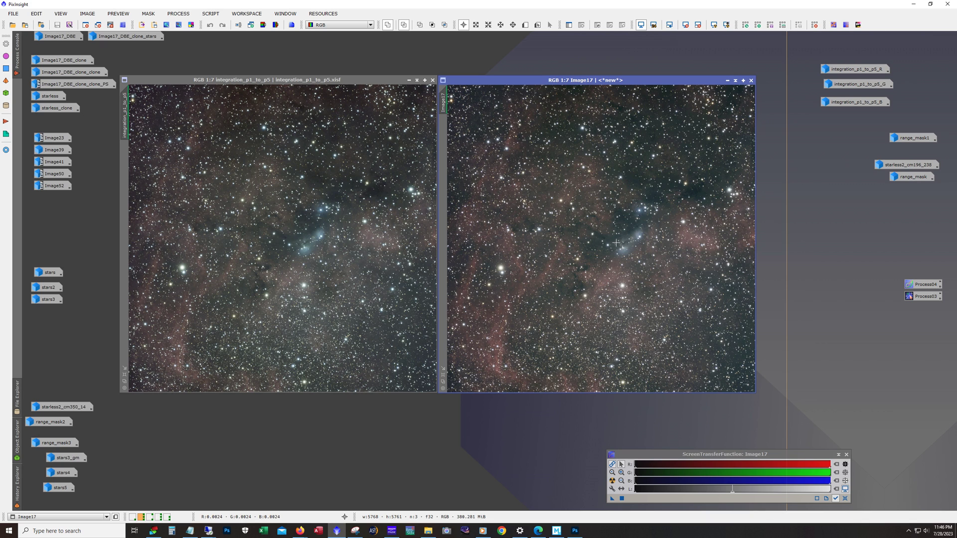
pyautogui.click(282, 143)
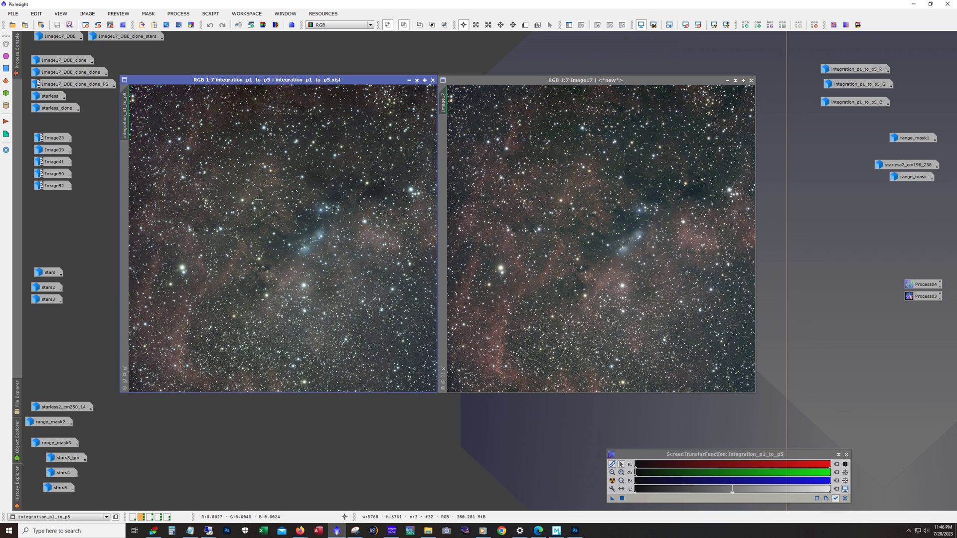
pyautogui.click(612, 481)
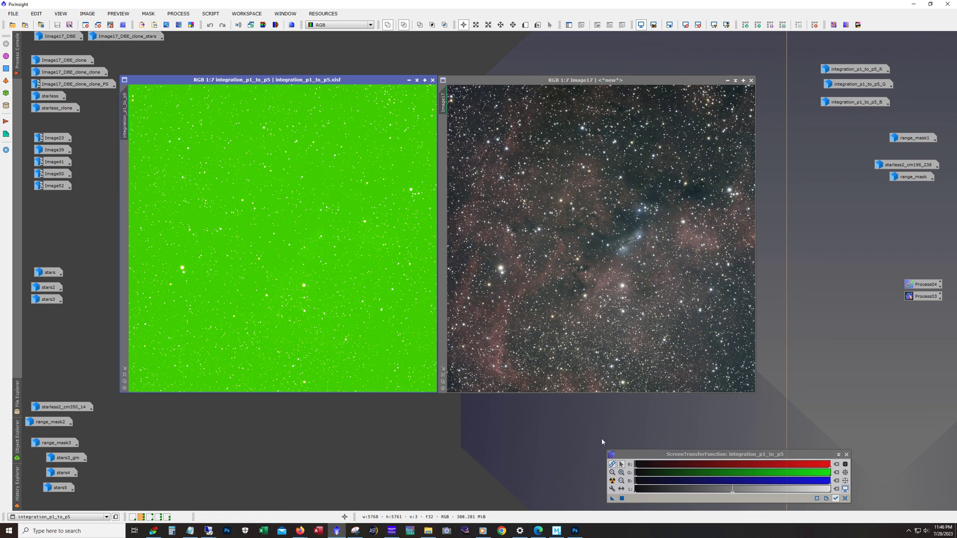
pyautogui.click(610, 468)
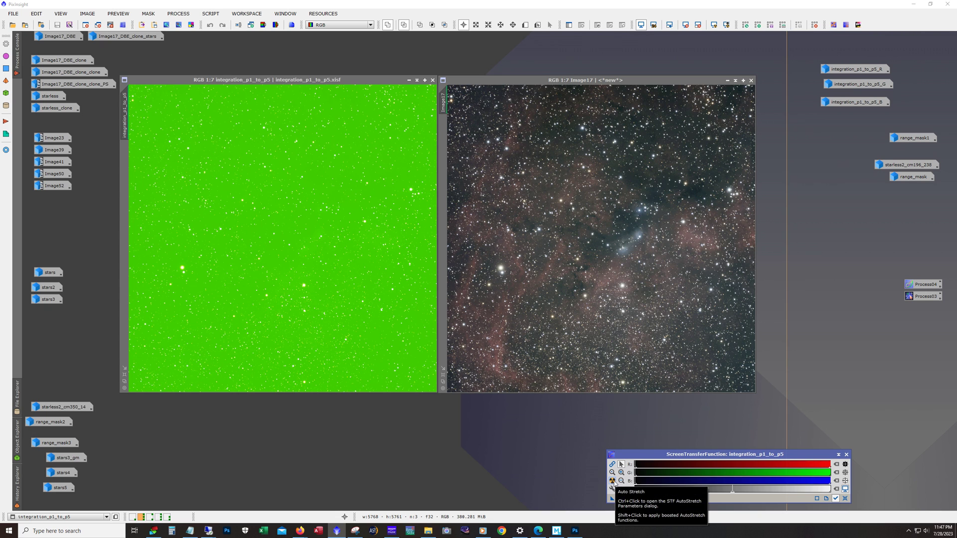
pyautogui.click(613, 481)
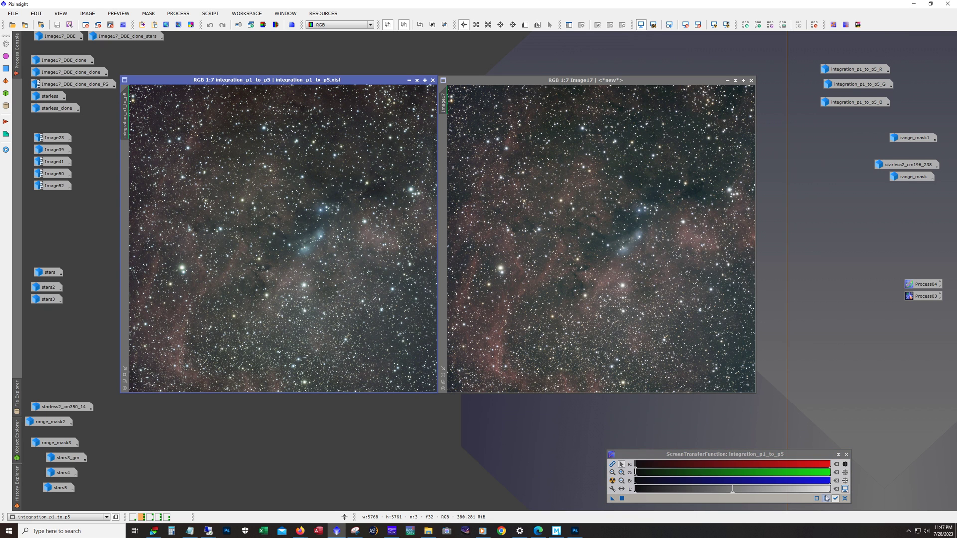
pyautogui.click(706, 283)
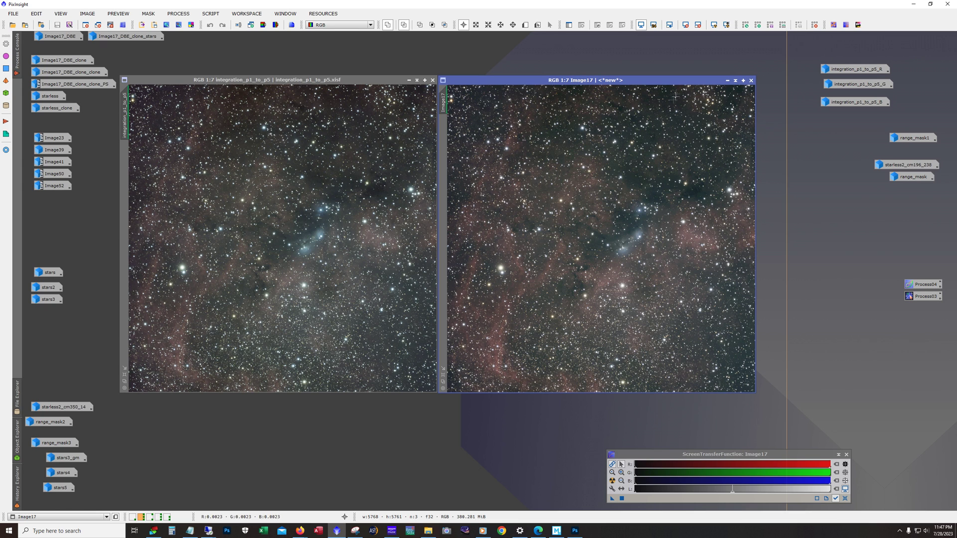
pyautogui.click(728, 81)
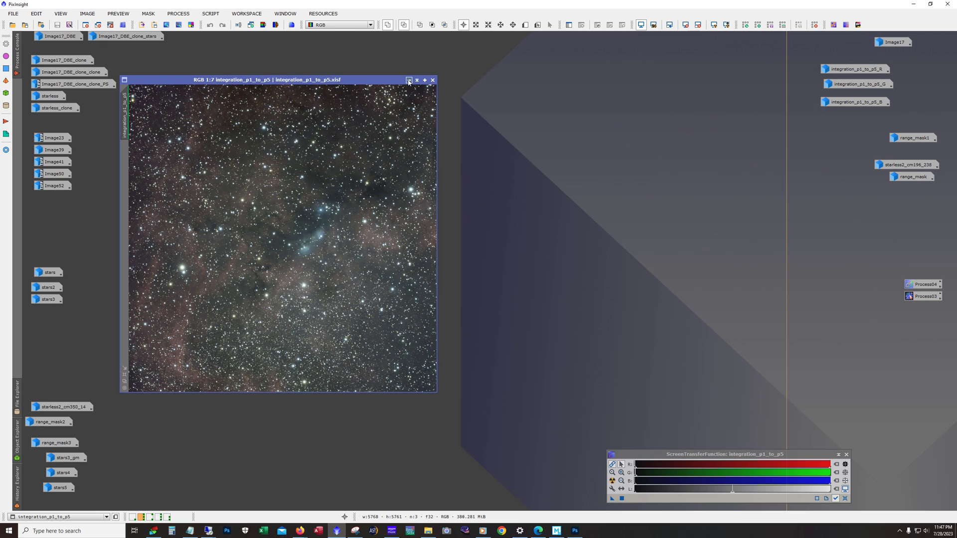
# Step: Open Image17_DBE and toggle BlurXTerminator off and on with Undo/Redo
pyautogui.click(409, 80)
pyautogui.doubleClick(63, 37)
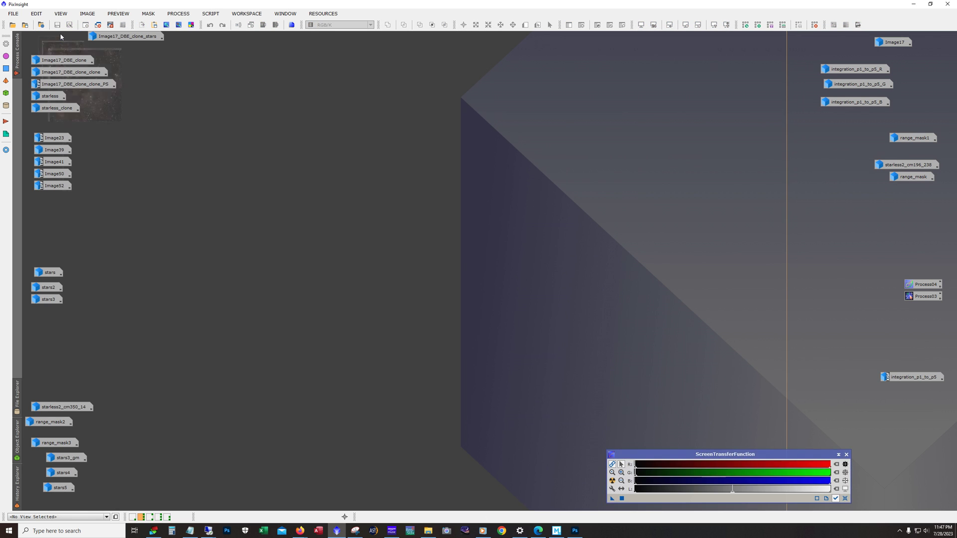
pyautogui.moveTo(202, 107); pyautogui.dragTo(353, 70)
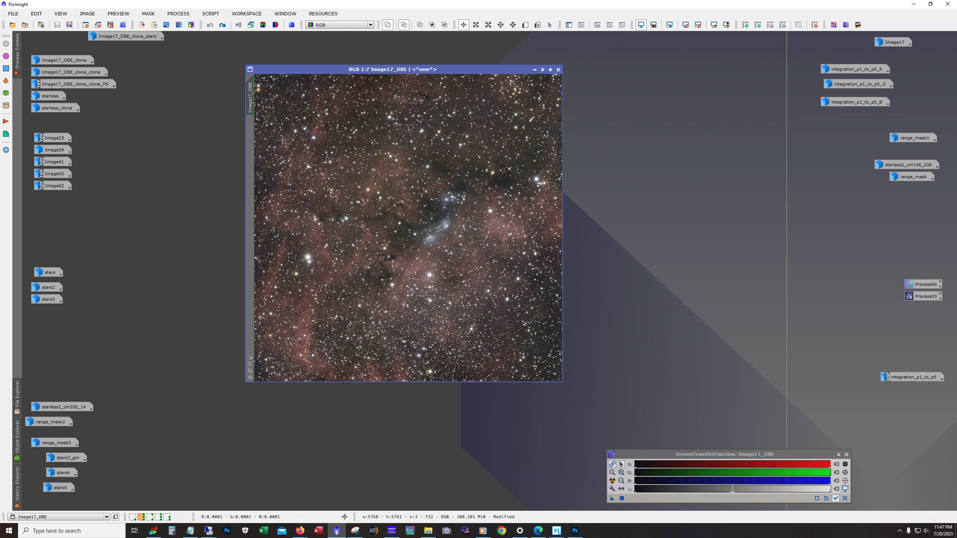
pyautogui.click(223, 25)
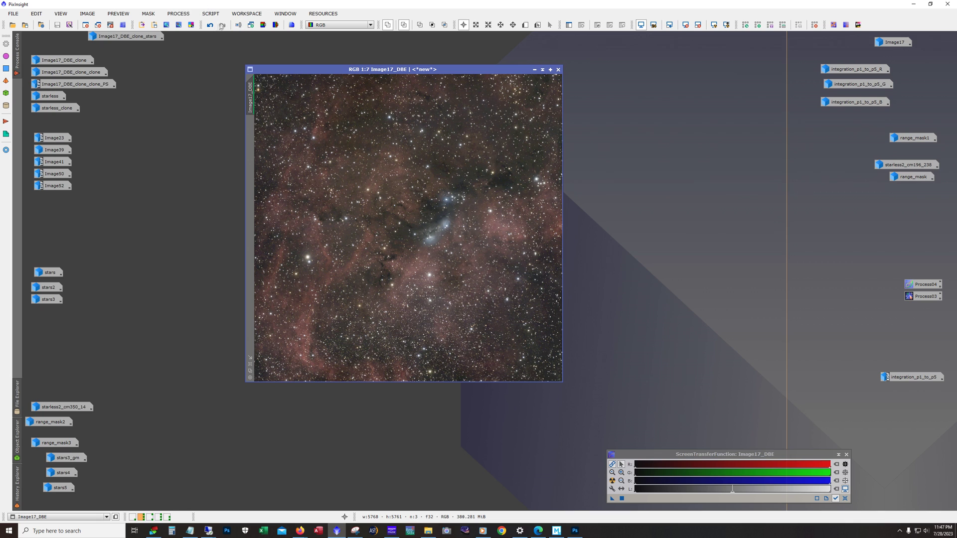
pyautogui.click(210, 25)
pyautogui.scroll(6, 338, 193)
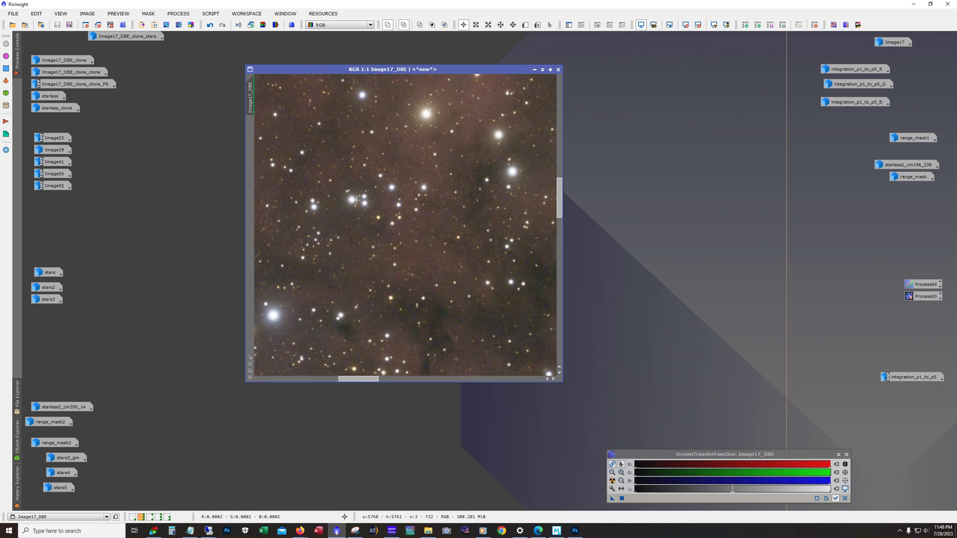
pyautogui.click(211, 25)
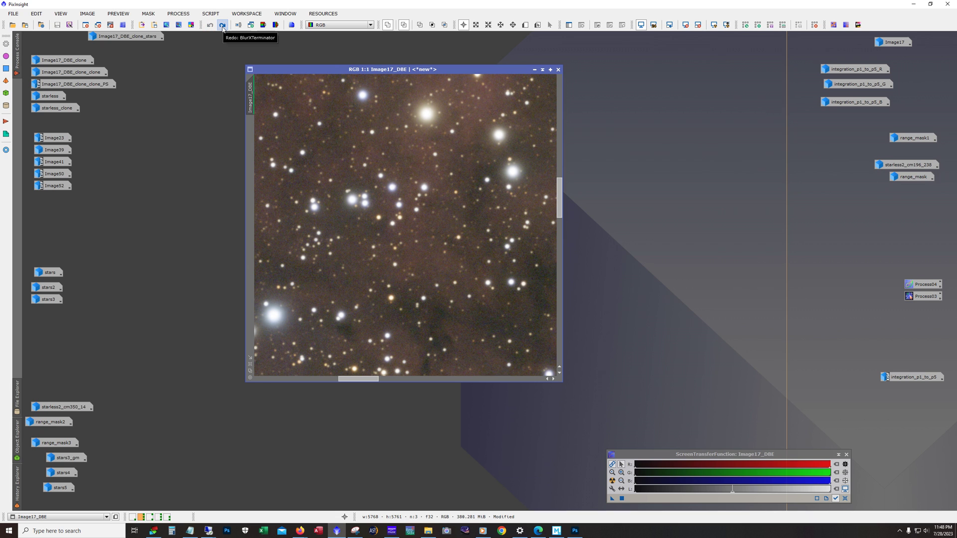
pyautogui.click(222, 25)
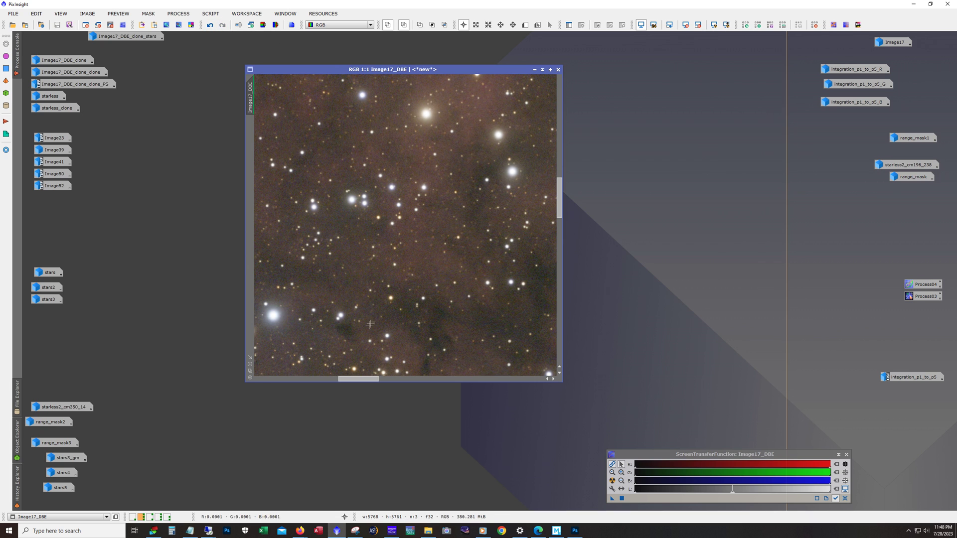
# Step: Zoom in and pan to compare star shapes with and without the sharpening
pyautogui.moveTo(368, 381); pyautogui.dragTo(441, 382)
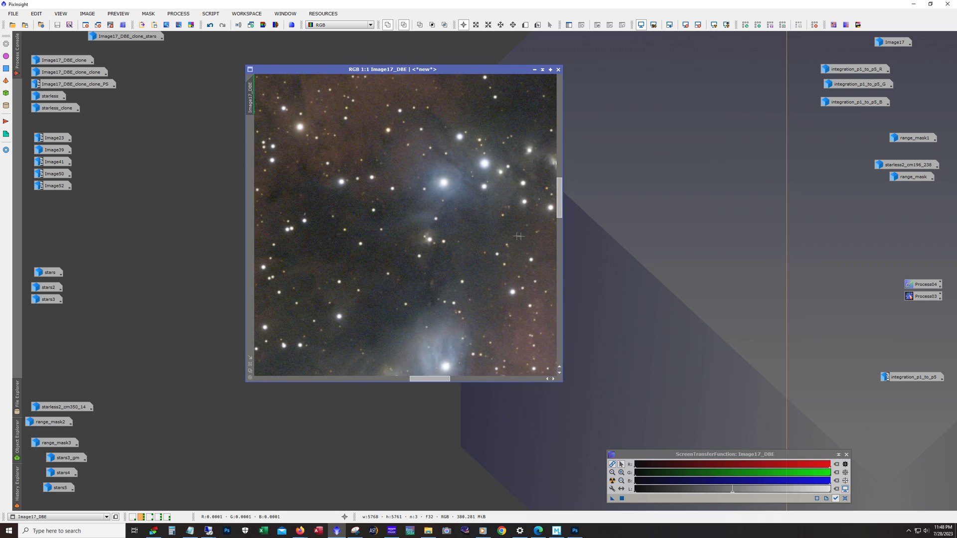
pyautogui.moveTo(559, 382); pyautogui.dragTo(632, 424)
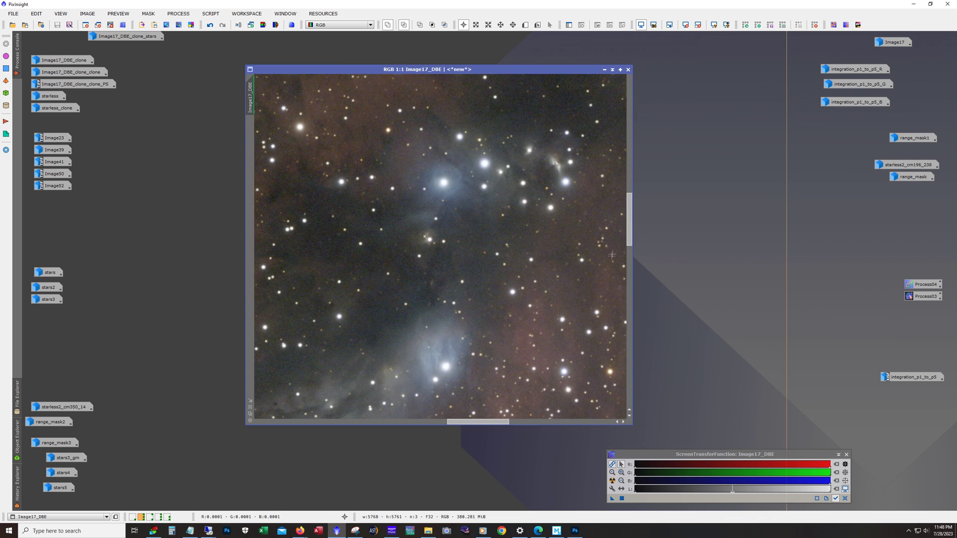
pyautogui.moveTo(630, 246); pyautogui.dragTo(631, 272)
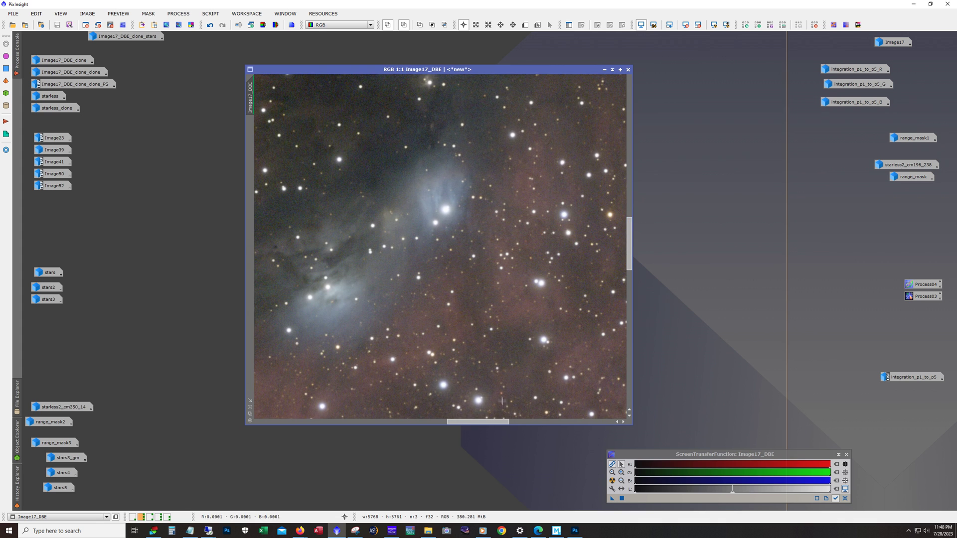
pyautogui.moveTo(497, 421); pyautogui.dragTo(483, 431)
pyautogui.scroll(1, 448, 279)
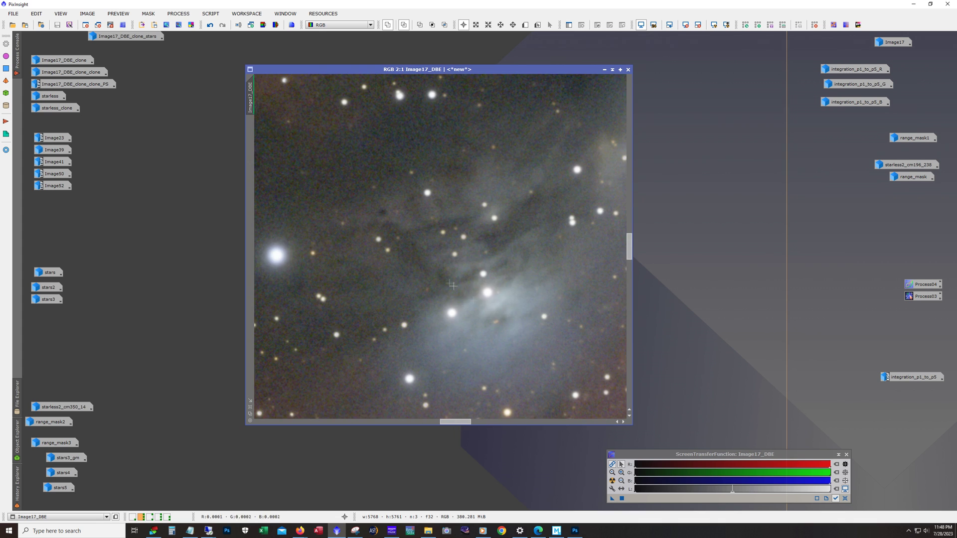
pyautogui.click(221, 27)
pyautogui.scroll(-4, 424, 283)
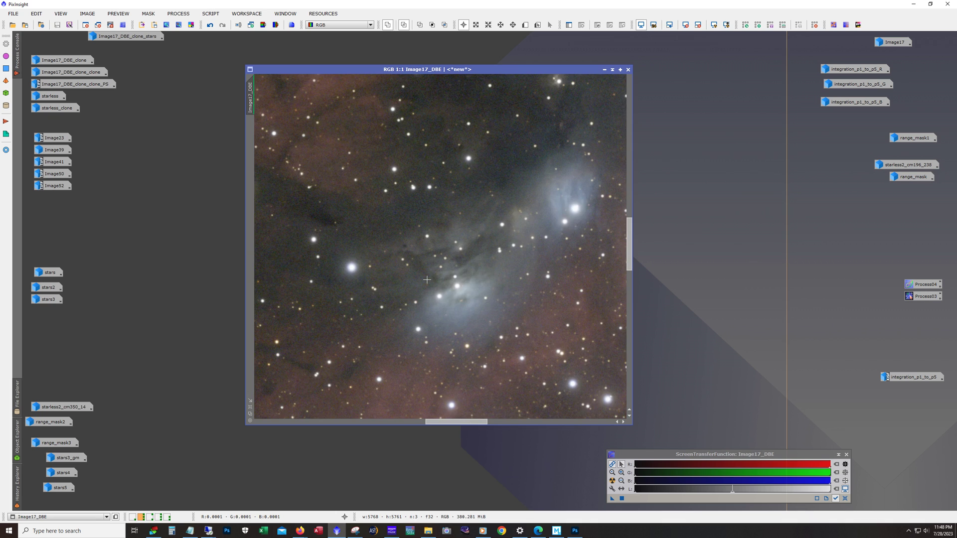
pyautogui.scroll(-2, 427, 278)
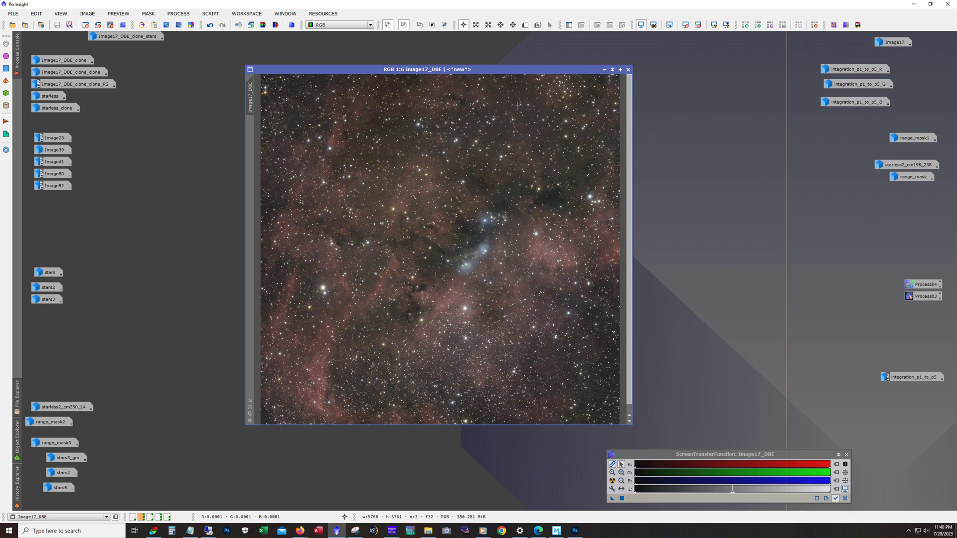
# Step: Minimise Image17_DBE, open Image17_DBE_clone, and redo its star removal
pyautogui.click(604, 70)
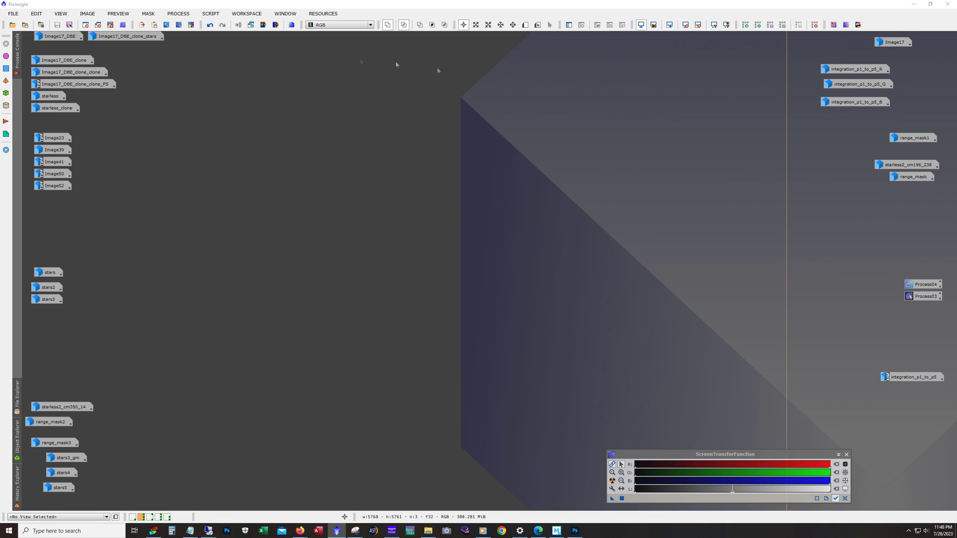
pyautogui.doubleClick(91, 62)
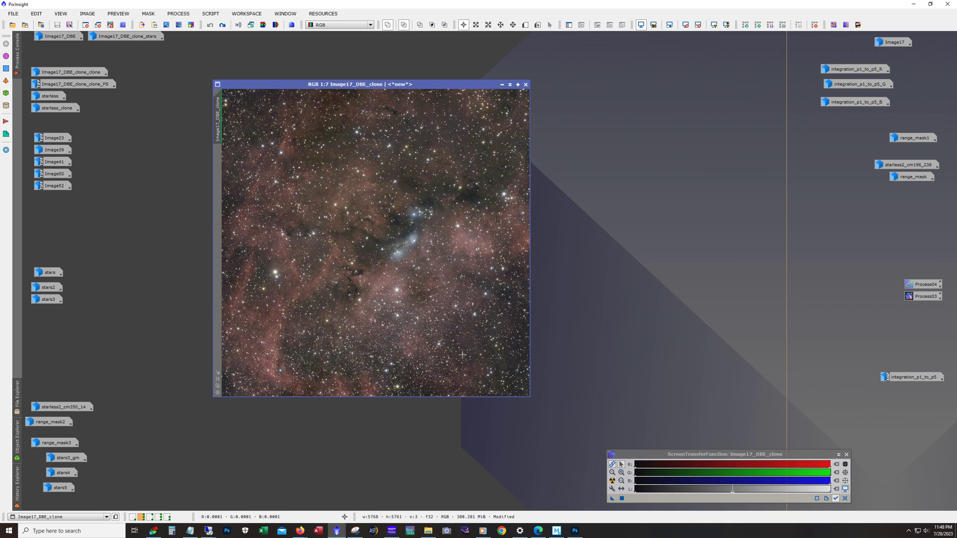
pyautogui.click(223, 25)
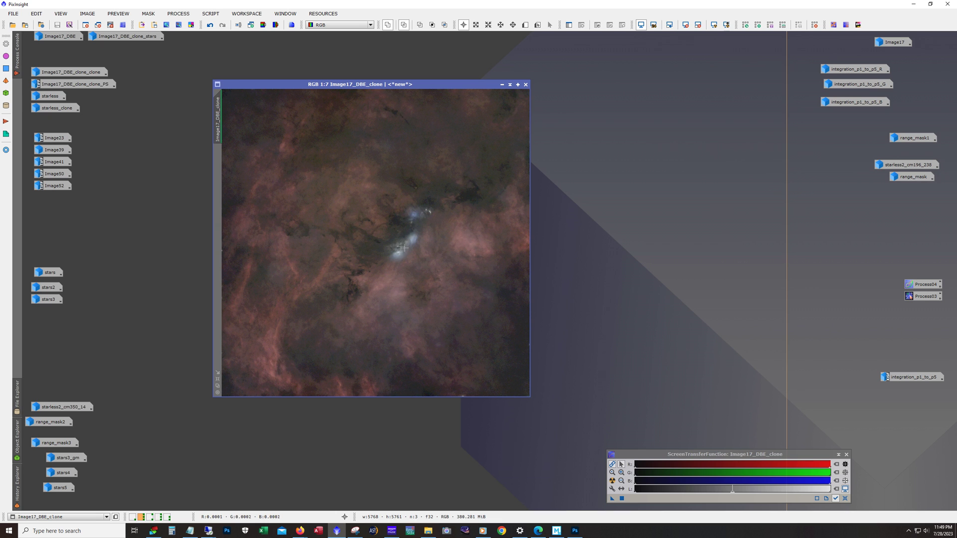
# Step: Zoom and pan around the starless nebula, then turn off the automatic screen stretch
pyautogui.scroll(5, 403, 248)
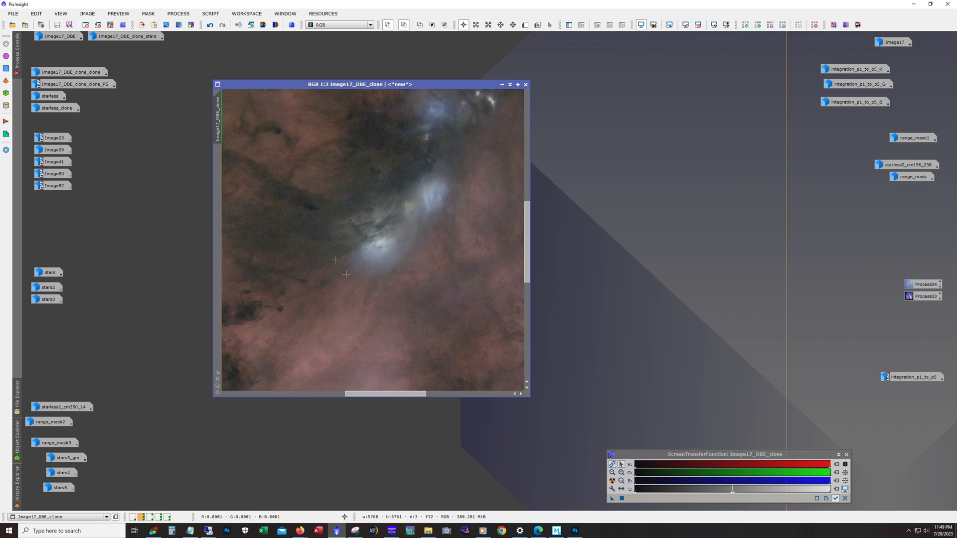
pyautogui.moveTo(347, 274); pyautogui.dragTo(526, 356)
pyautogui.moveTo(360, 394); pyautogui.dragTo(498, 396)
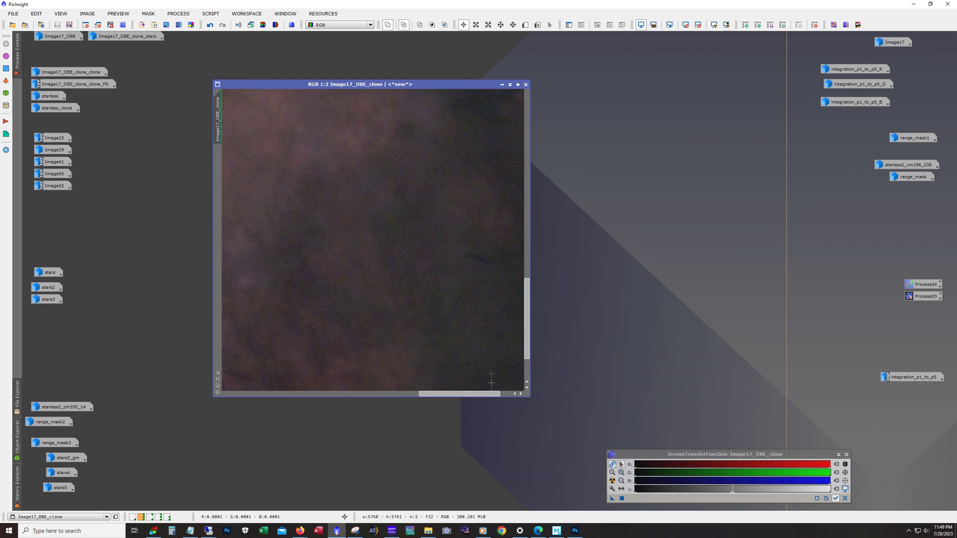
pyautogui.scroll(-2, 481, 332)
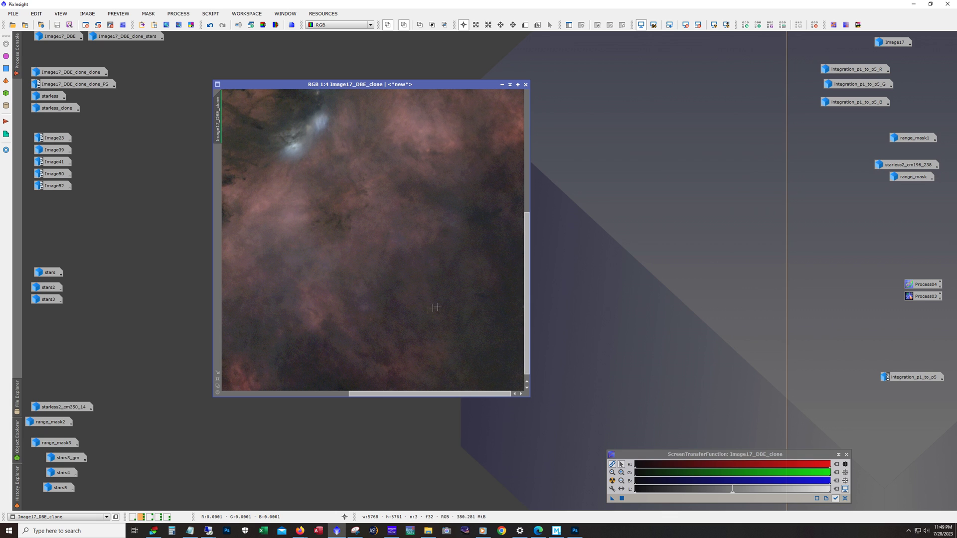
pyautogui.moveTo(526, 309); pyautogui.dragTo(527, 189)
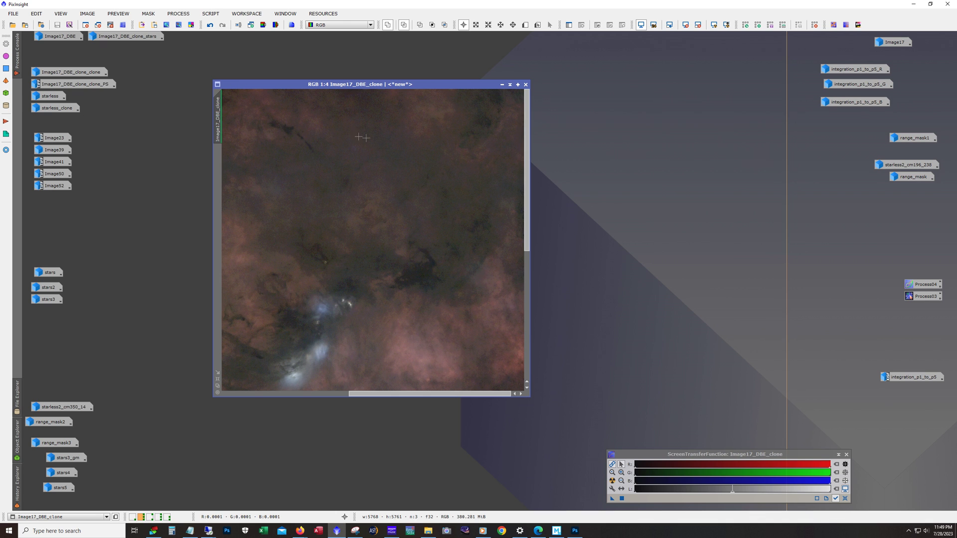
pyautogui.moveTo(385, 394); pyautogui.dragTo(329, 397)
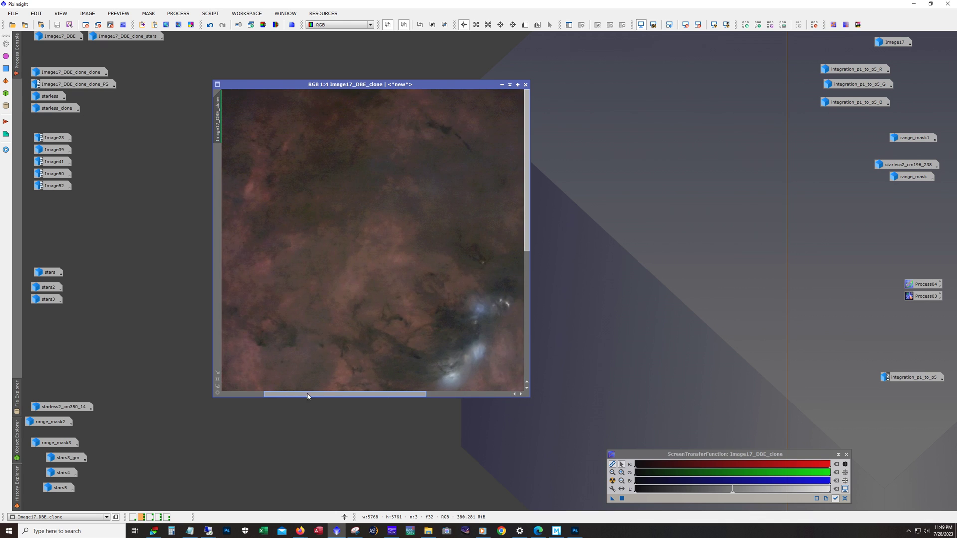
pyautogui.scroll(-3, 322, 325)
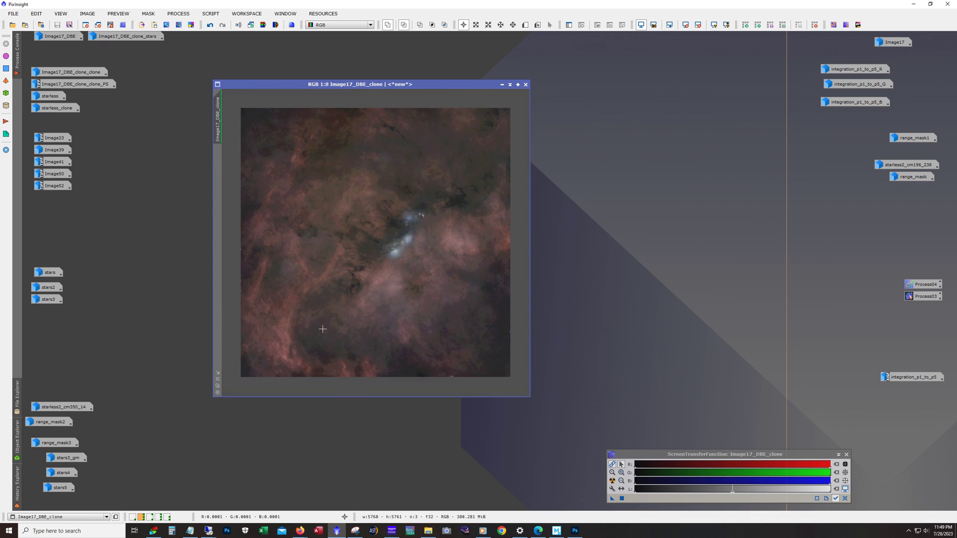
pyautogui.hotkey('ctrl', 'F12')
pyautogui.hotkey('ctrl', 'F12')
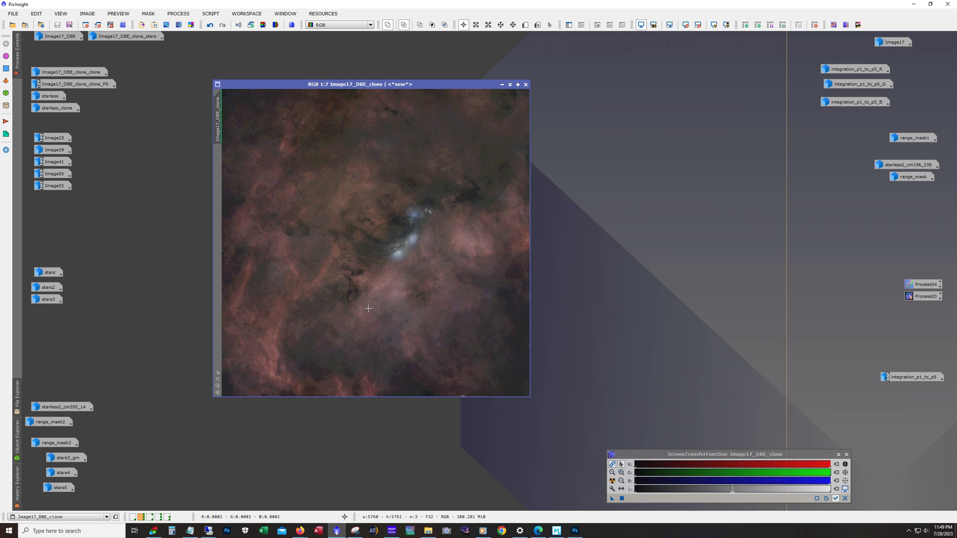
pyautogui.scroll(3, 380, 254)
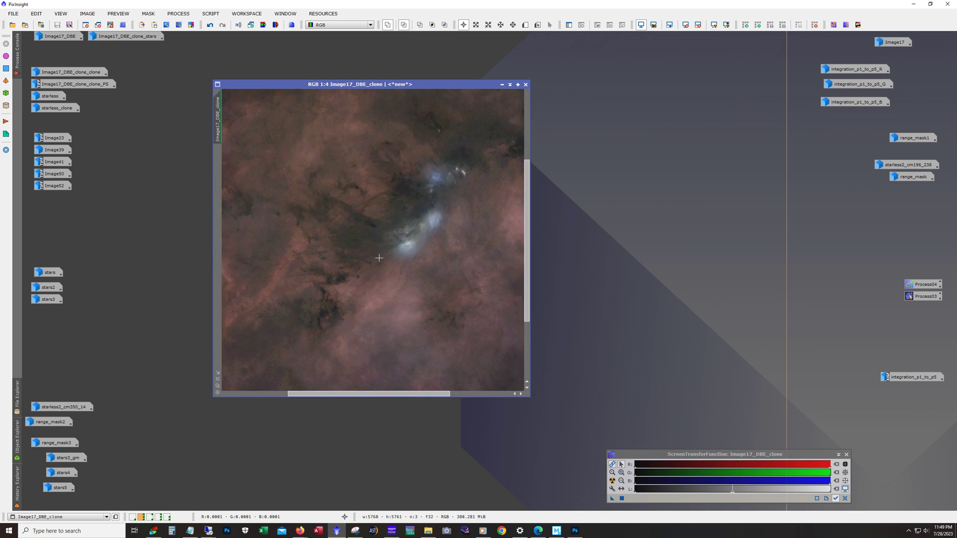
# Step: Pan and zoom over Image17_DBE_clone, then switch to the black, unstretched Image17_DBE_clone_clone
pyautogui.moveTo(354, 394); pyautogui.dragTo(406, 393)
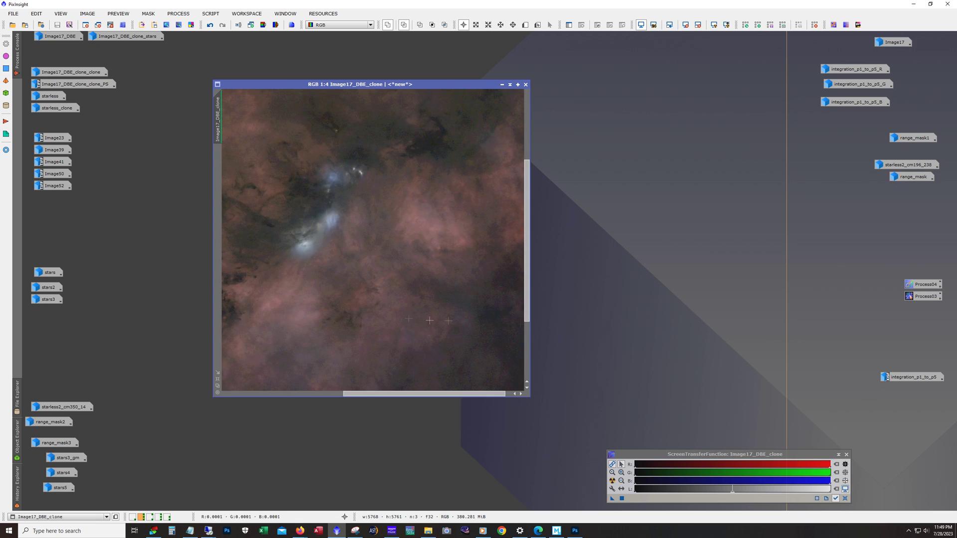
pyautogui.moveTo(530, 323); pyautogui.dragTo(529, 315)
pyautogui.scroll(-1, 358, 309)
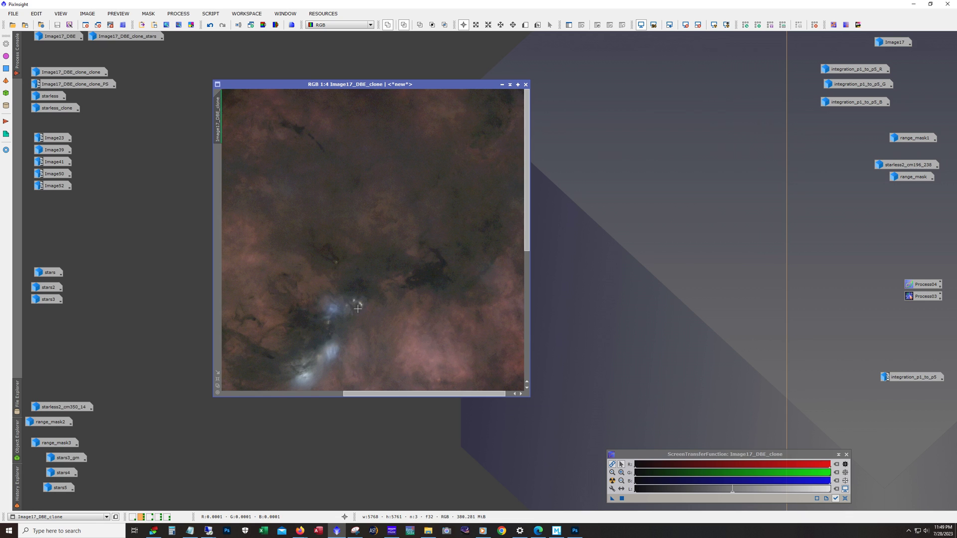
pyautogui.scroll(-2, 357, 309)
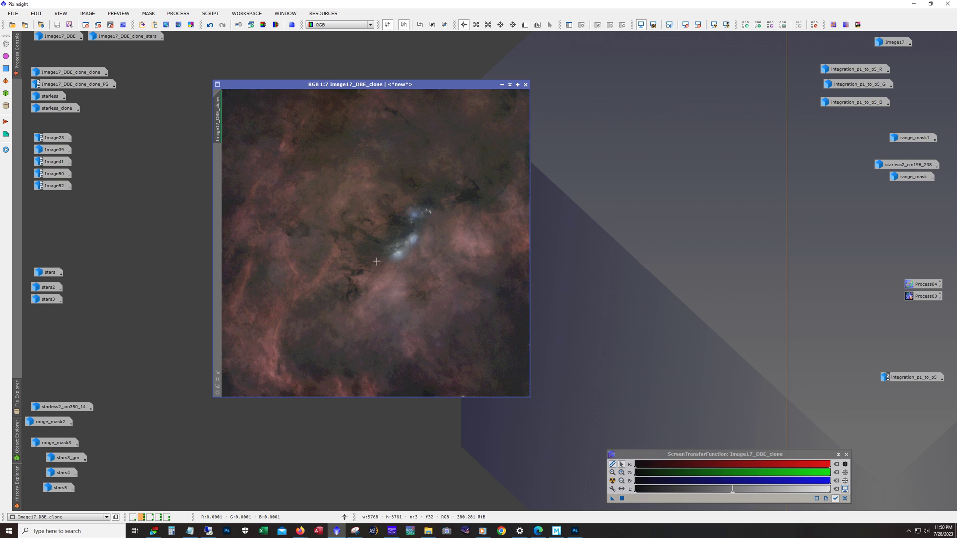
pyautogui.scroll(4, 381, 259)
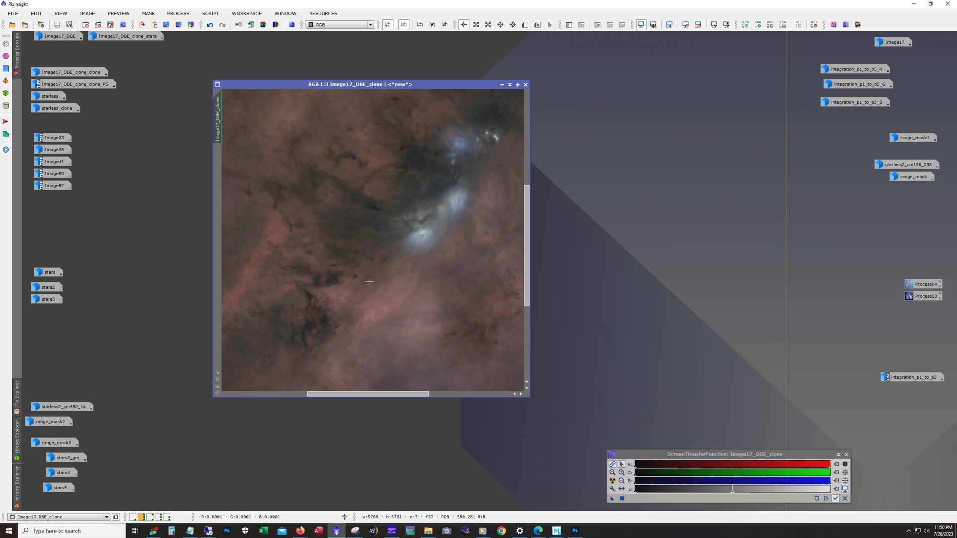
pyautogui.moveTo(527, 306); pyautogui.dragTo(530, 377)
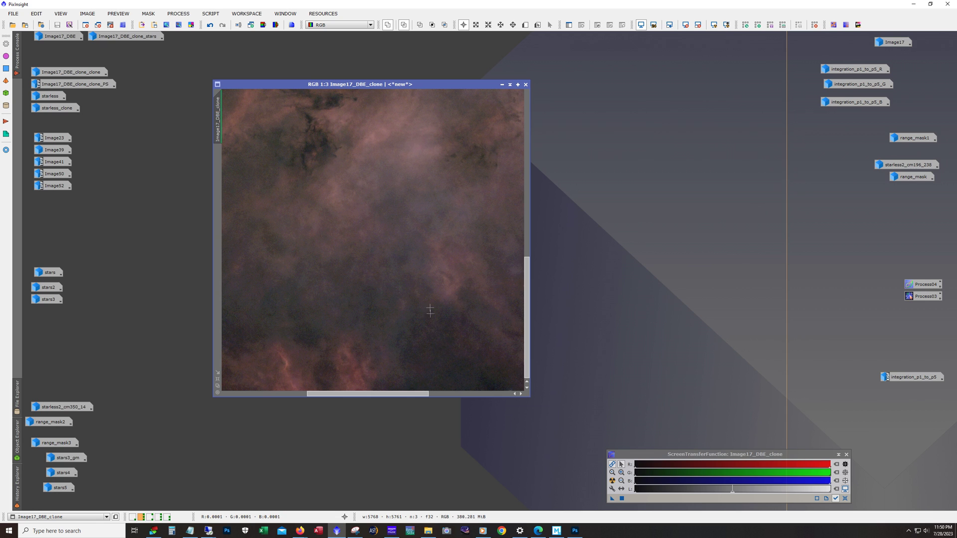
pyautogui.scroll(-4, 430, 307)
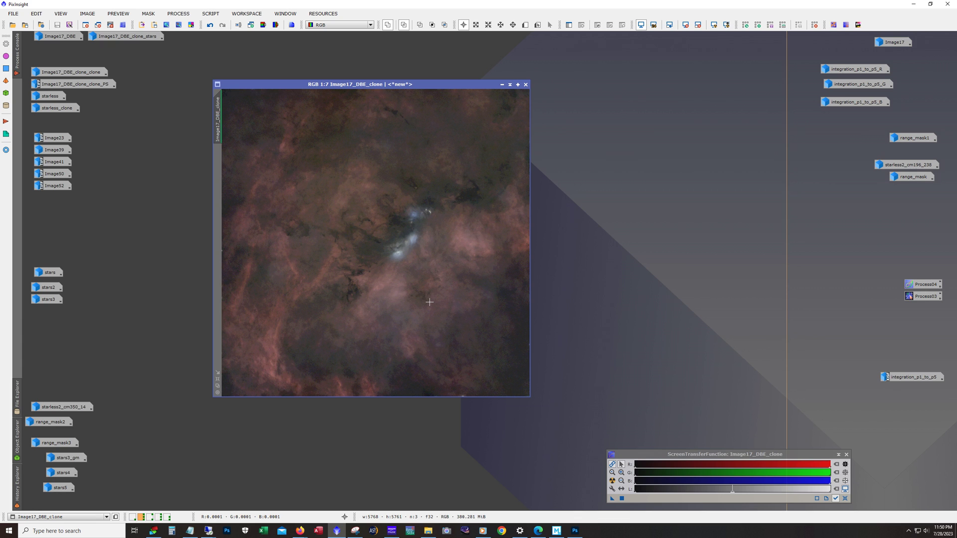
pyautogui.scroll(1, 428, 302)
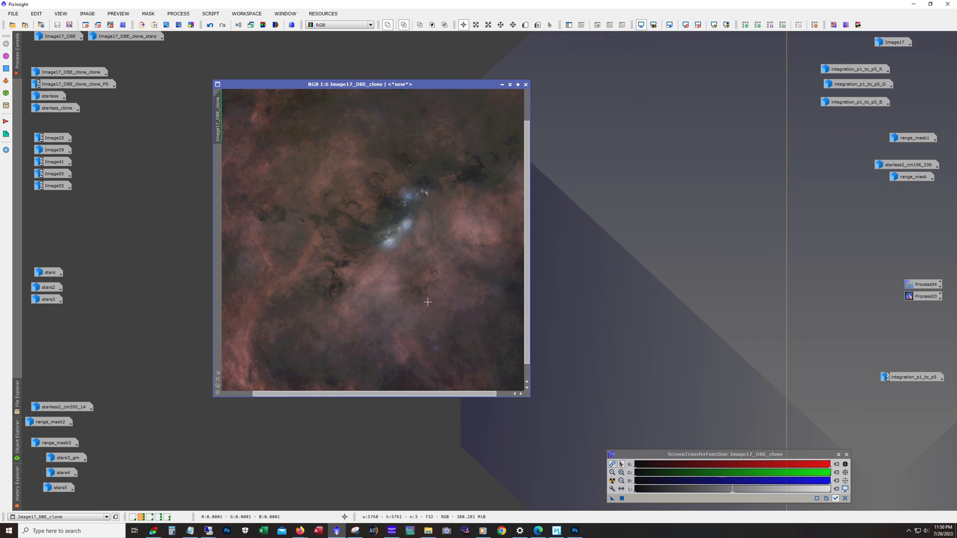
pyautogui.scroll(-2, 416, 302)
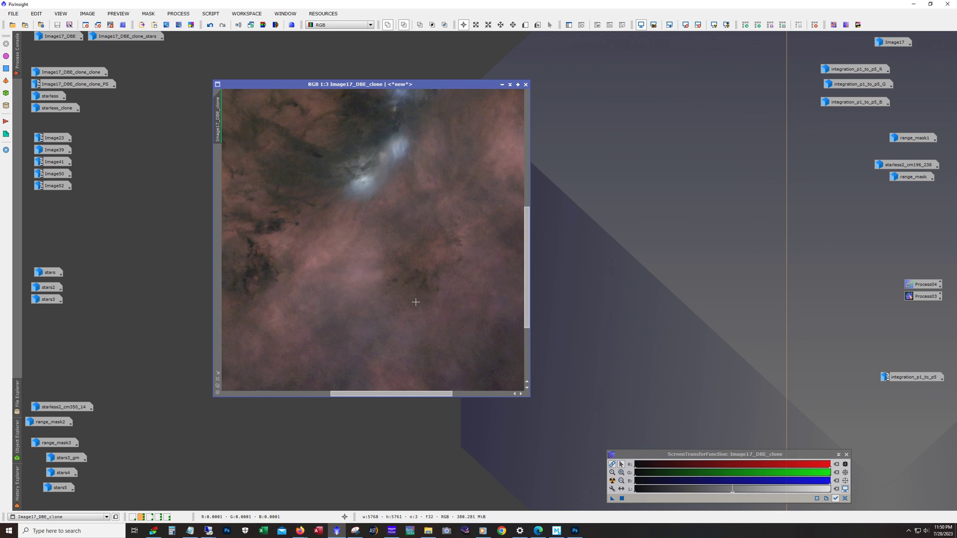
pyautogui.scroll(1, 411, 301)
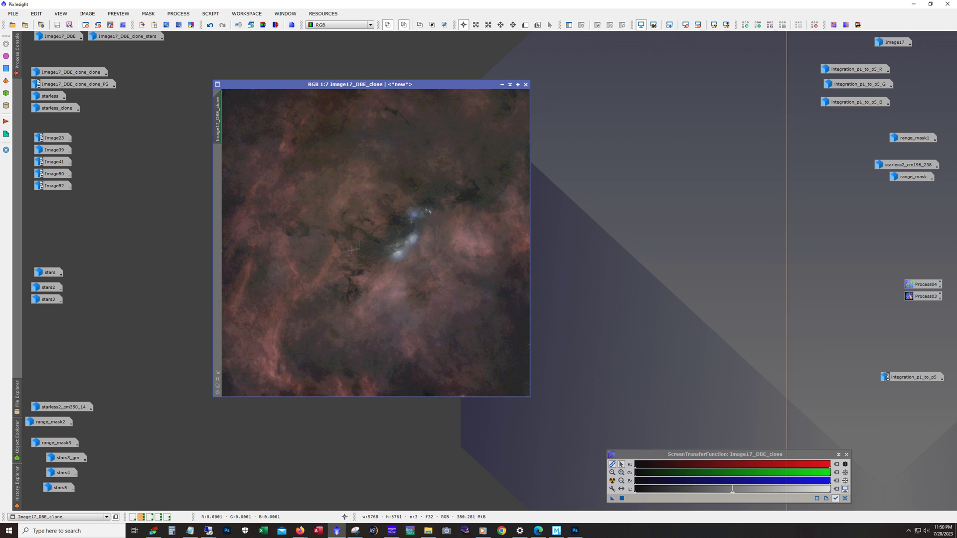
pyautogui.hotkey('ctrl', 'Tab')
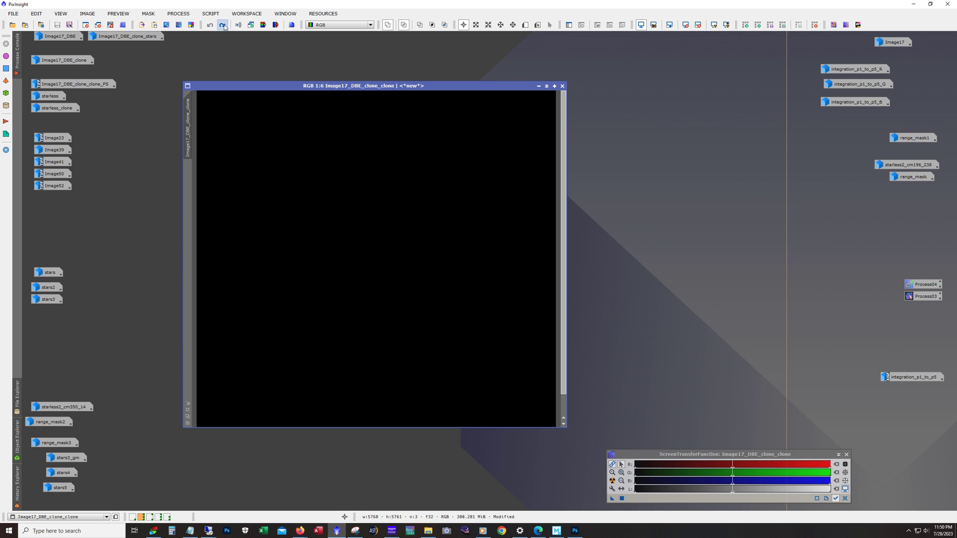
# Step: Look over GeneralizedHyperbolicStretch without applying it, then redo the earlier stretch
pyautogui.click(178, 14)
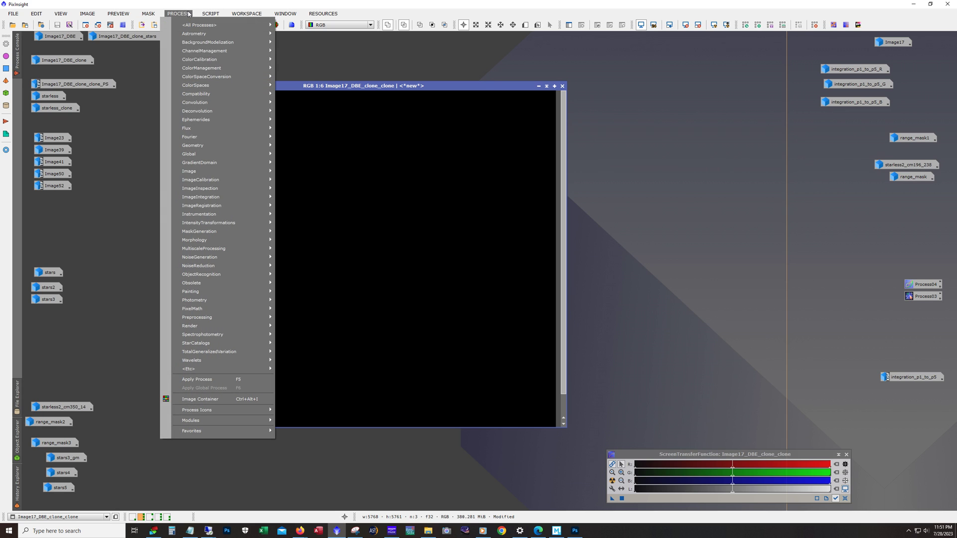
pyautogui.moveTo(226, 222)
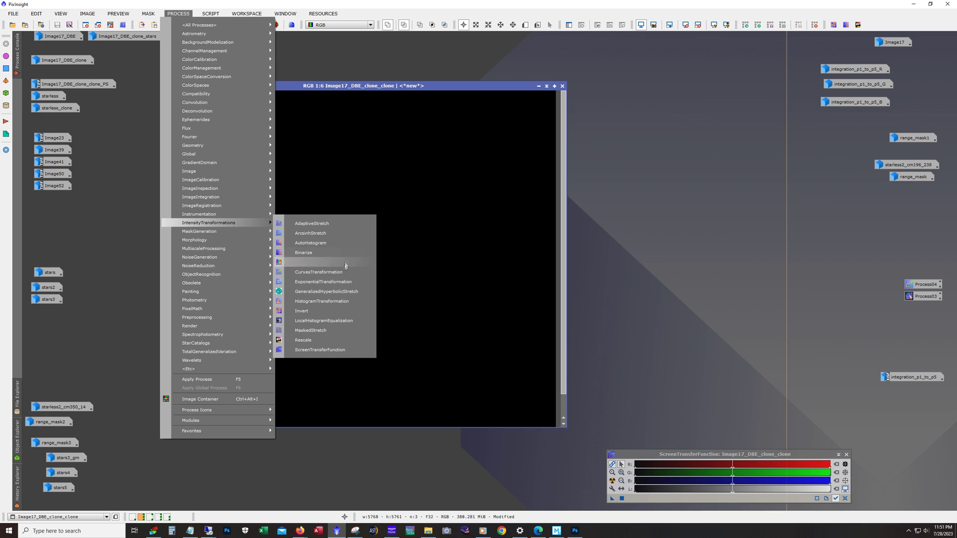
pyautogui.click(345, 292)
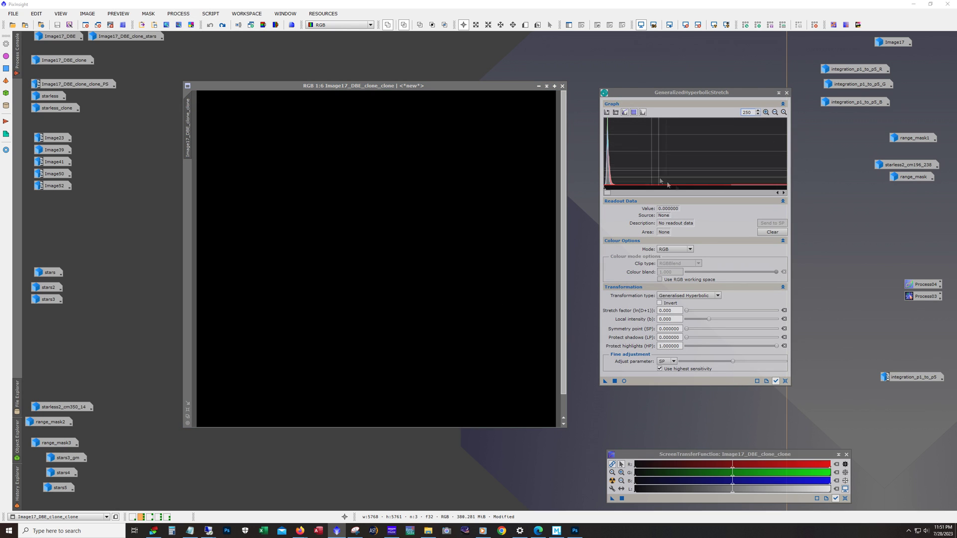
pyautogui.moveTo(661, 185)
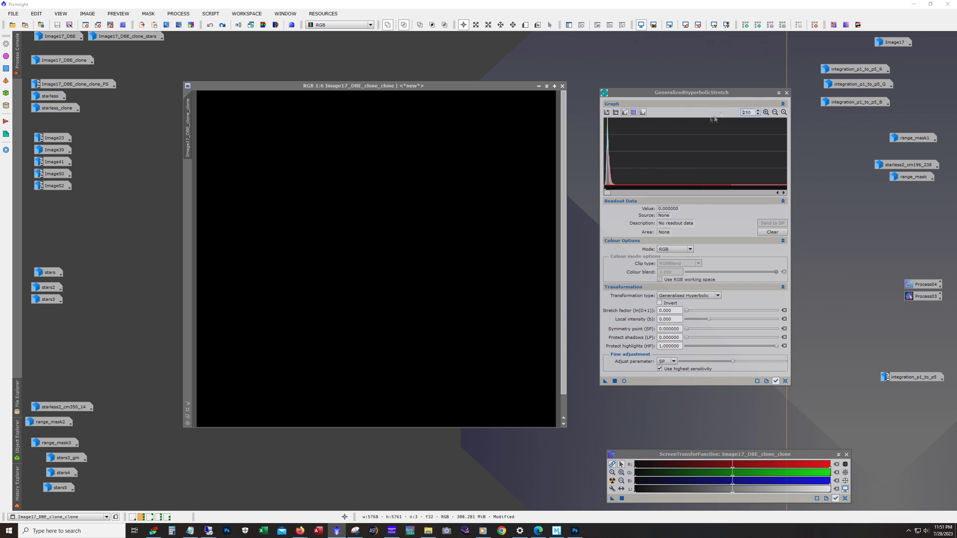
pyautogui.click(786, 93)
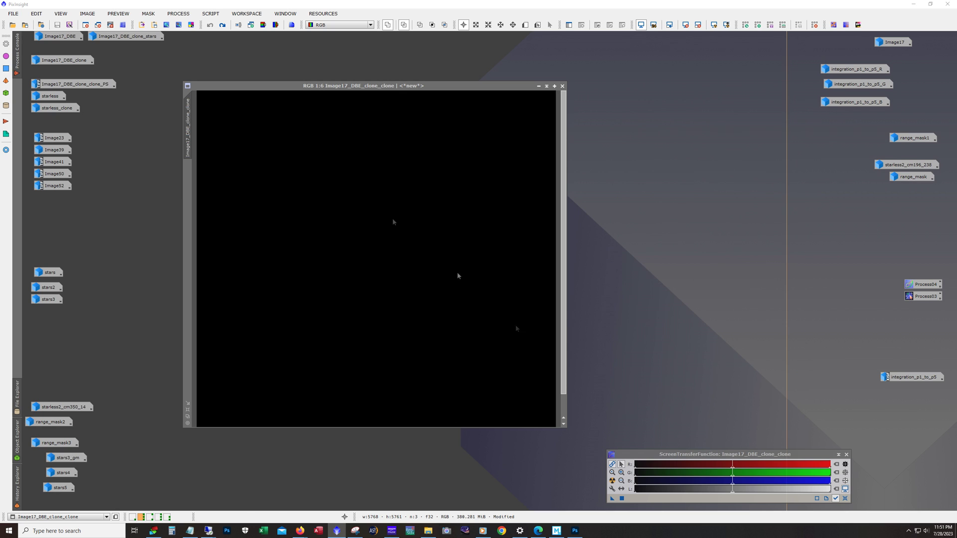
pyautogui.click(222, 24)
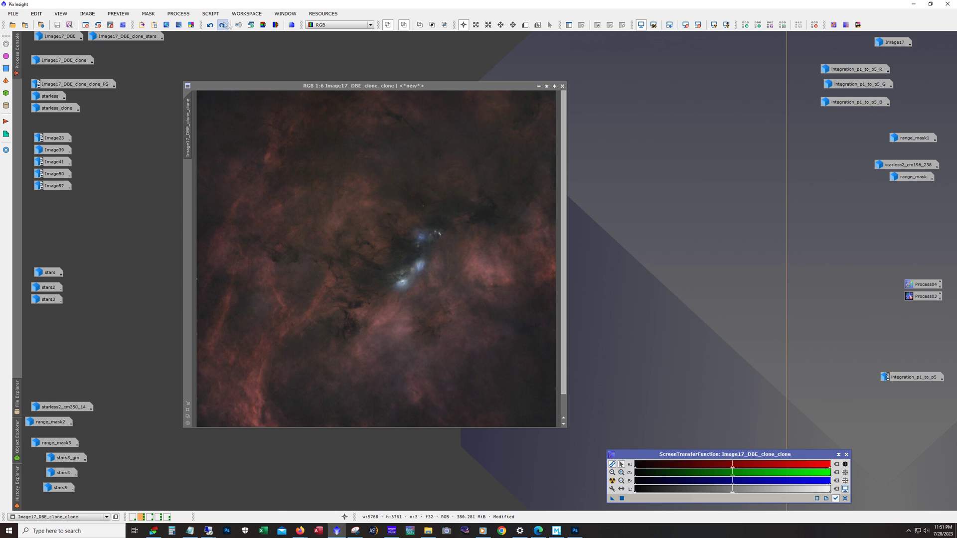
# Step: Pan across the nebula, then redo three more steps to restore the stretch and curves
pyautogui.scroll(5, 399, 304)
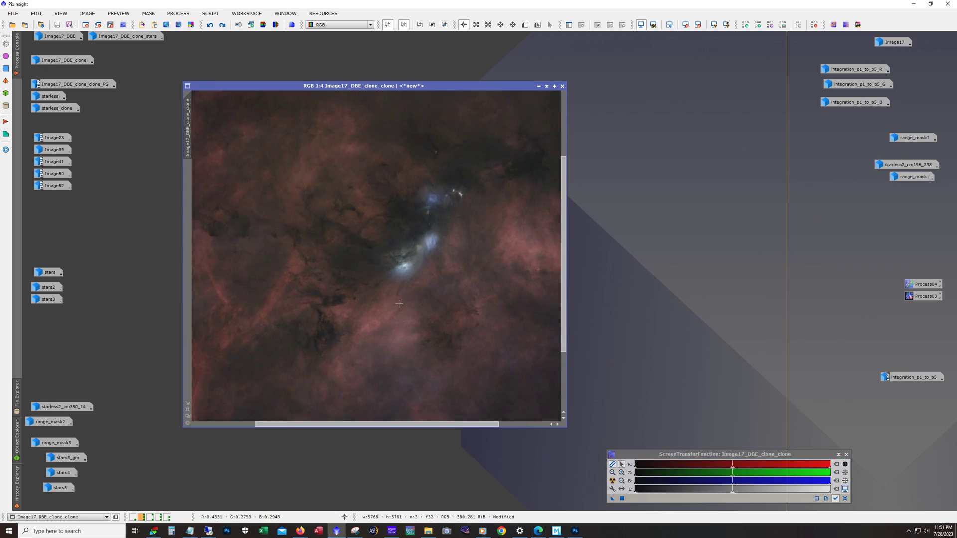
pyautogui.scroll(-1, 399, 303)
pyautogui.moveTo(561, 314); pyautogui.dragTo(562, 405)
pyautogui.moveTo(419, 424); pyautogui.dragTo(250, 423)
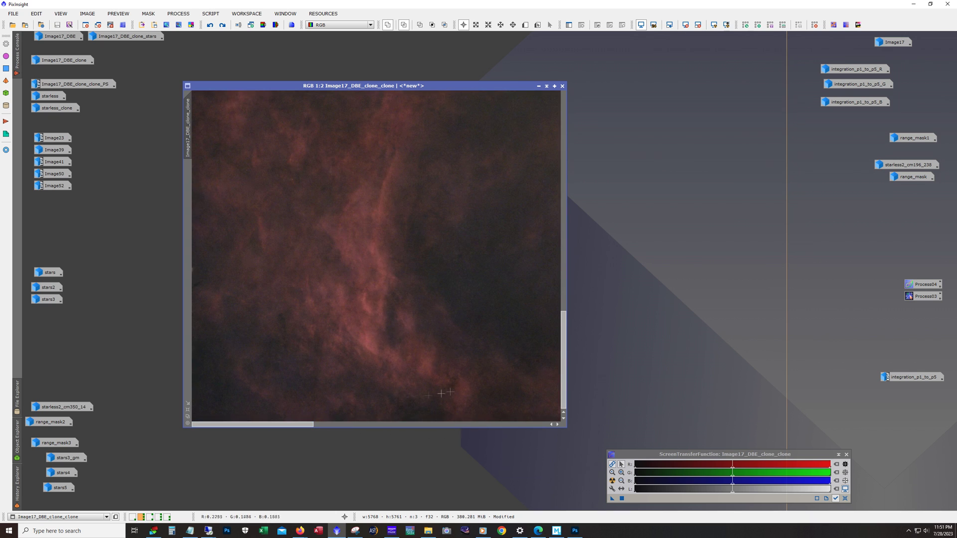
pyautogui.moveTo(562, 375); pyautogui.dragTo(542, 254)
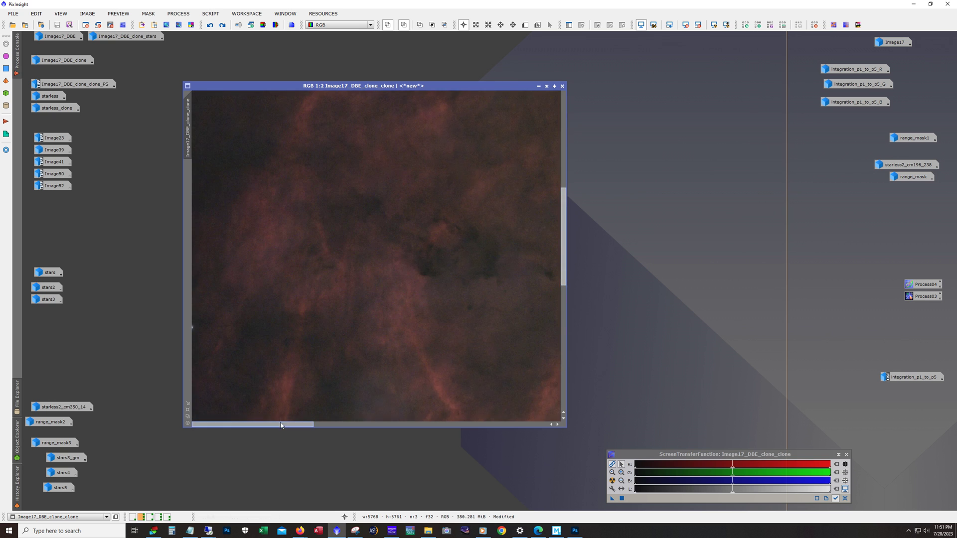
pyautogui.moveTo(272, 424); pyautogui.dragTo(412, 422)
pyautogui.scroll(-4, 387, 301)
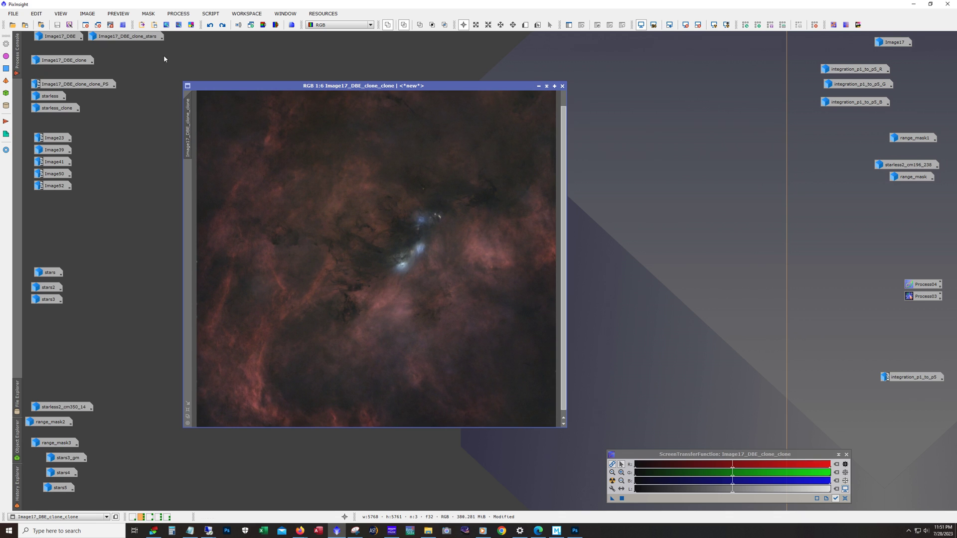
pyautogui.click(222, 25)
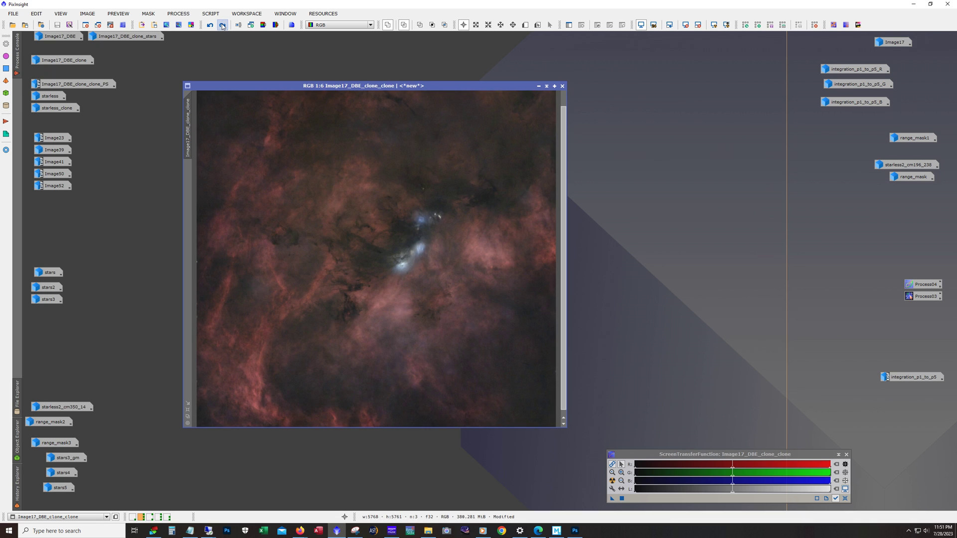
pyautogui.click(223, 25)
pyautogui.click(223, 25)
pyautogui.scroll(3, 314, 388)
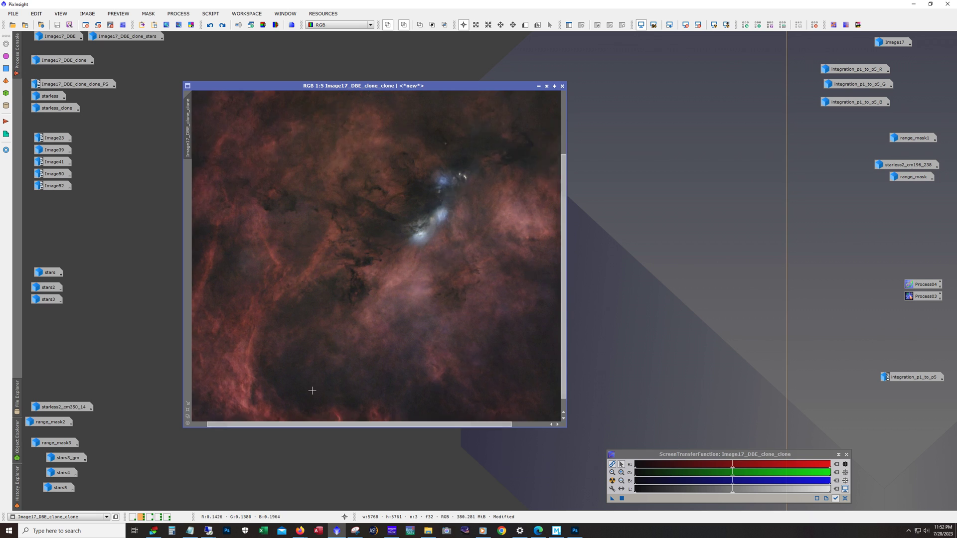
pyautogui.moveTo(564, 367); pyautogui.dragTo(564, 386)
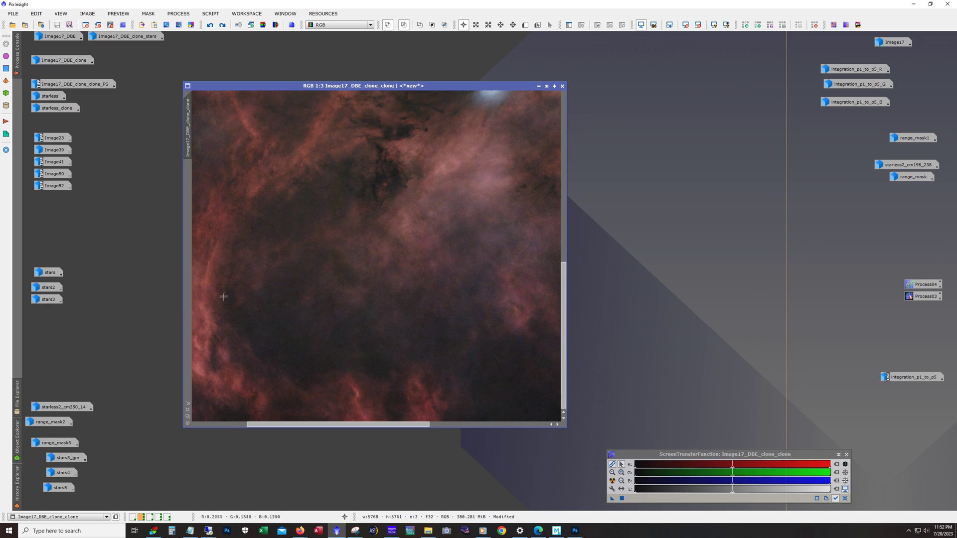
pyautogui.scroll(-3, 347, 344)
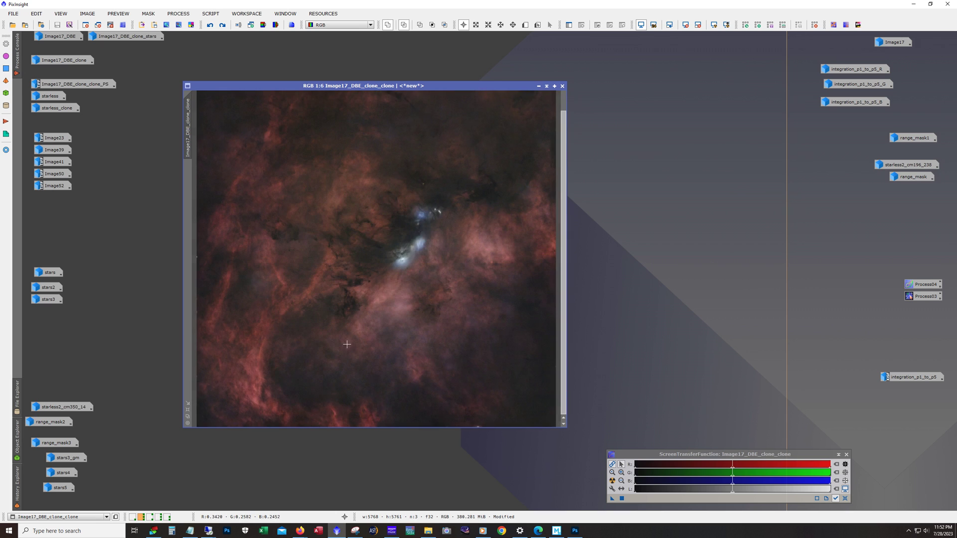
pyautogui.scroll(1, 353, 269)
pyautogui.scroll(-1, 353, 269)
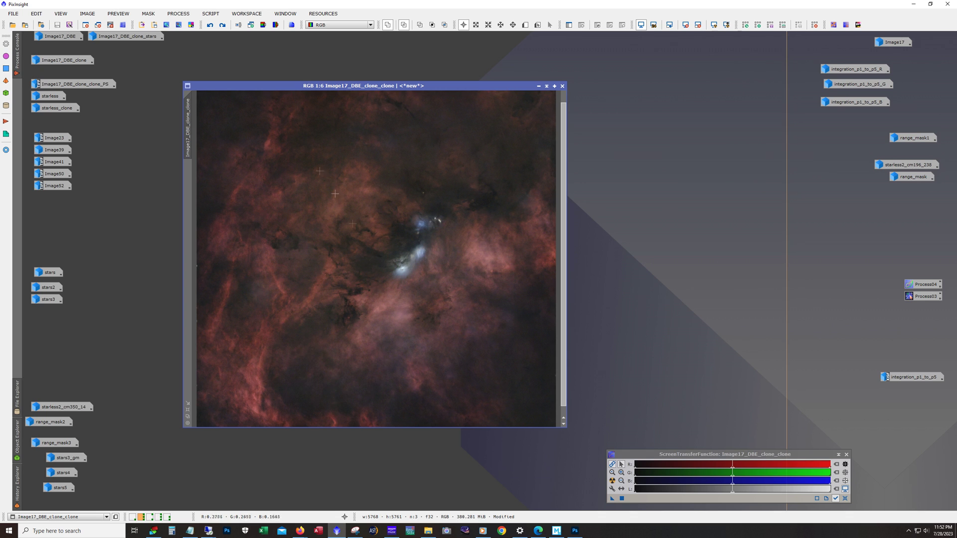
pyautogui.click(223, 26)
# Step: Redo the last three history steps, ending with removal of the preview box
pyautogui.click(224, 28)
pyautogui.click(224, 28)
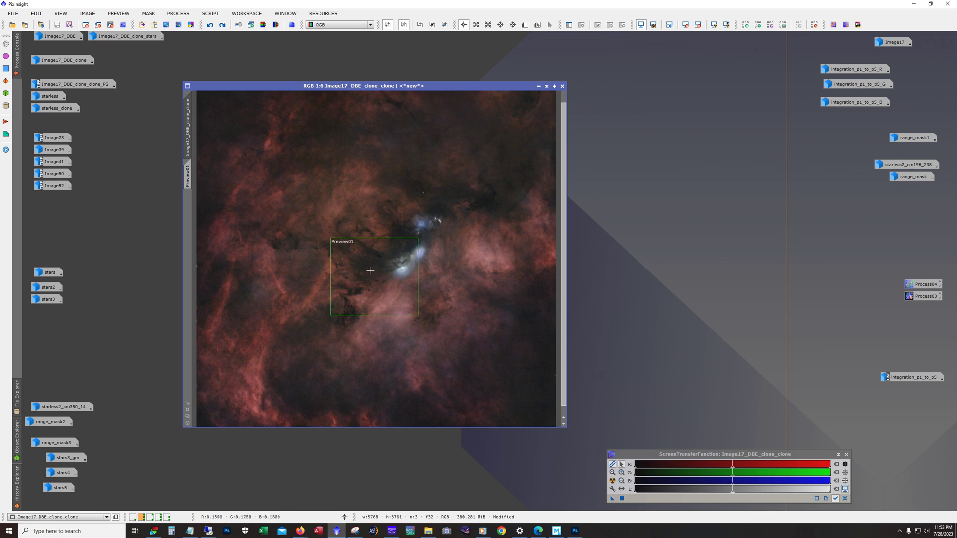
pyautogui.click(222, 25)
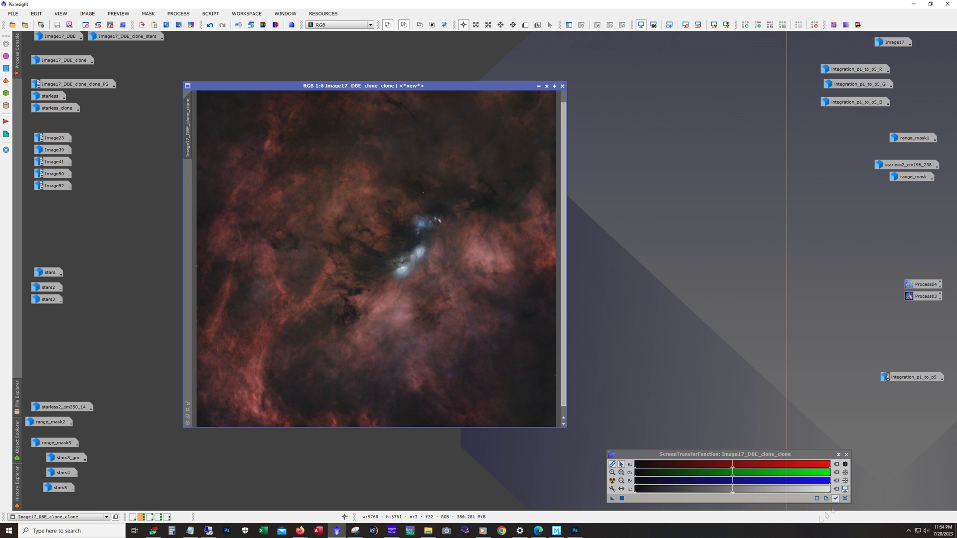
# Step: Switch to Photoshop, apply Camera Raw Filter to the nebula, and raise Clarity to +85
pyautogui.click(575, 530)
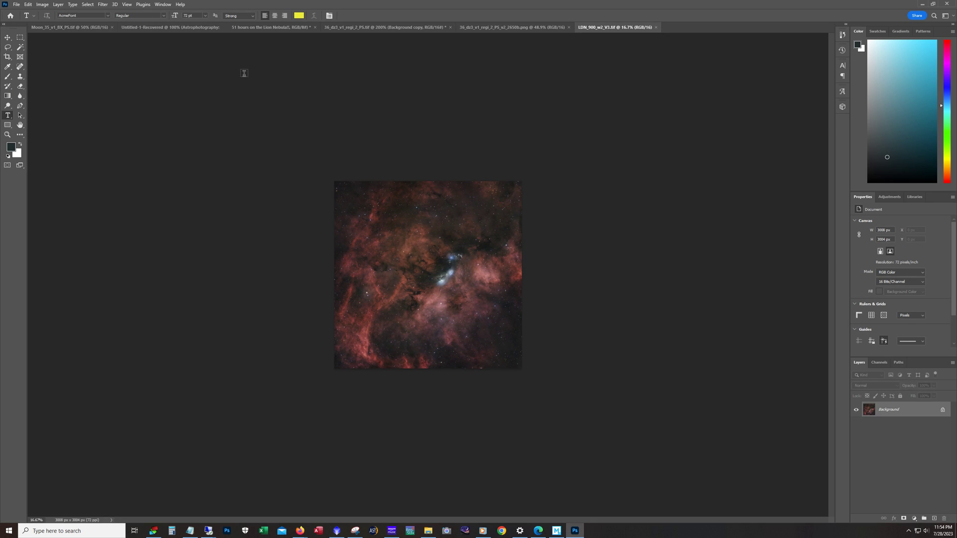
pyautogui.click(103, 5)
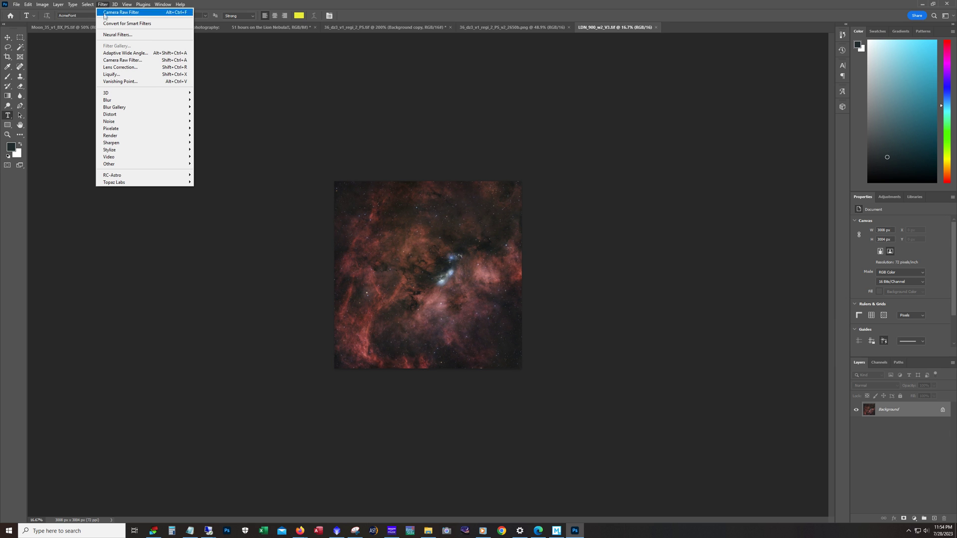
pyautogui.click(128, 60)
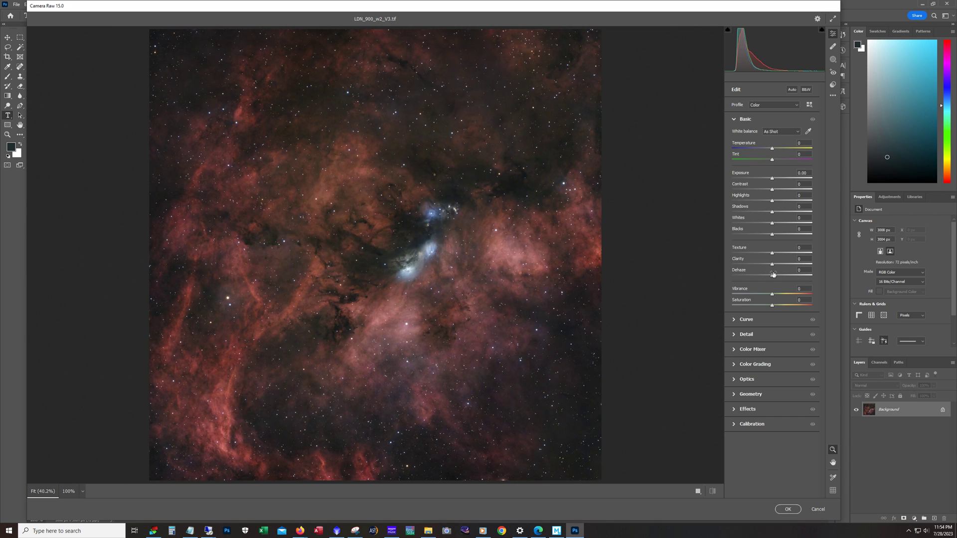
pyautogui.moveTo(772, 267); pyautogui.dragTo(806, 267)
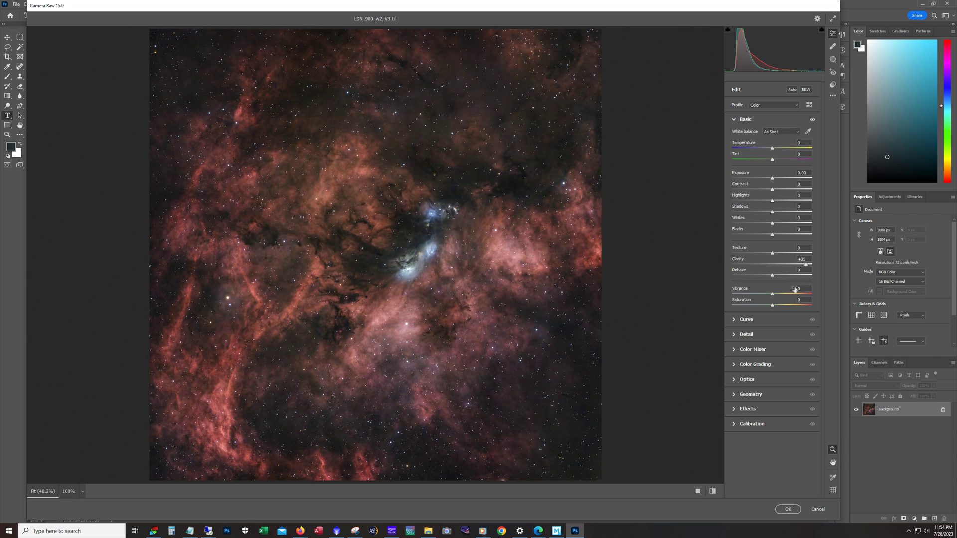
# Step: Try Dehaze +39, Clarity +57 and contrast tweaks in Camera Raw, then cancel and discard them
pyautogui.moveTo(772, 276); pyautogui.dragTo(787, 278)
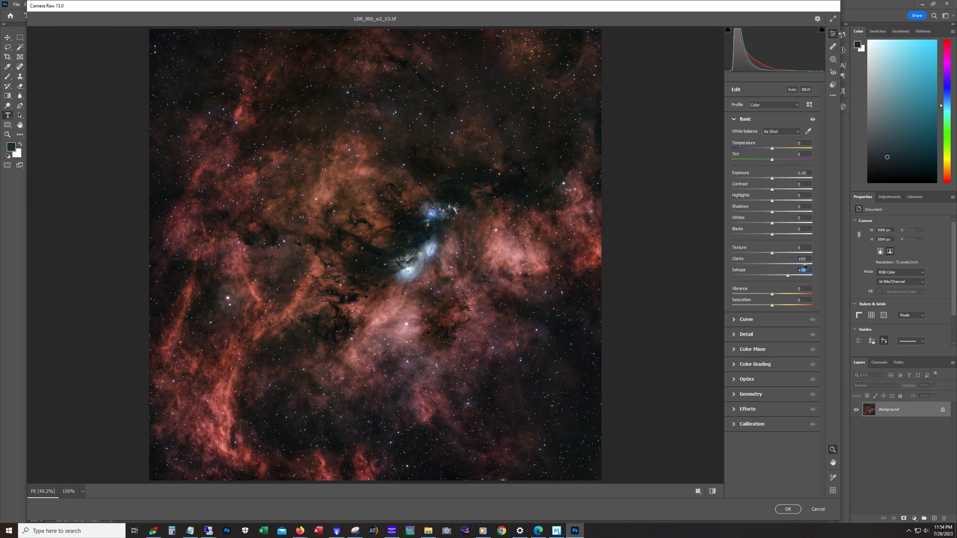
pyautogui.moveTo(806, 264); pyautogui.dragTo(796, 267)
pyautogui.moveTo(772, 190)
pyautogui.mouseDown()
pyautogui.moveTo(788, 190)
pyautogui.moveTo(773, 179)
pyautogui.mouseUp()
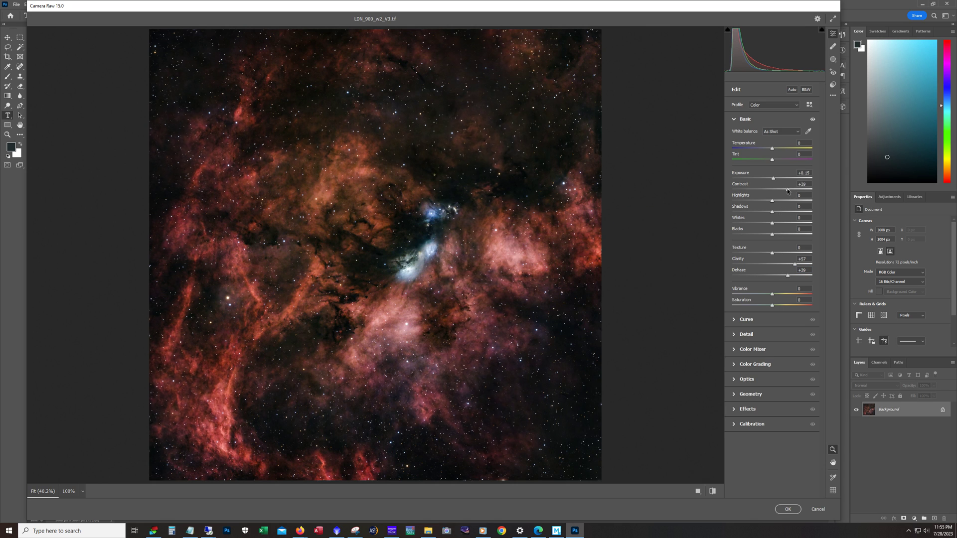
pyautogui.moveTo(788, 189); pyautogui.dragTo(775, 191)
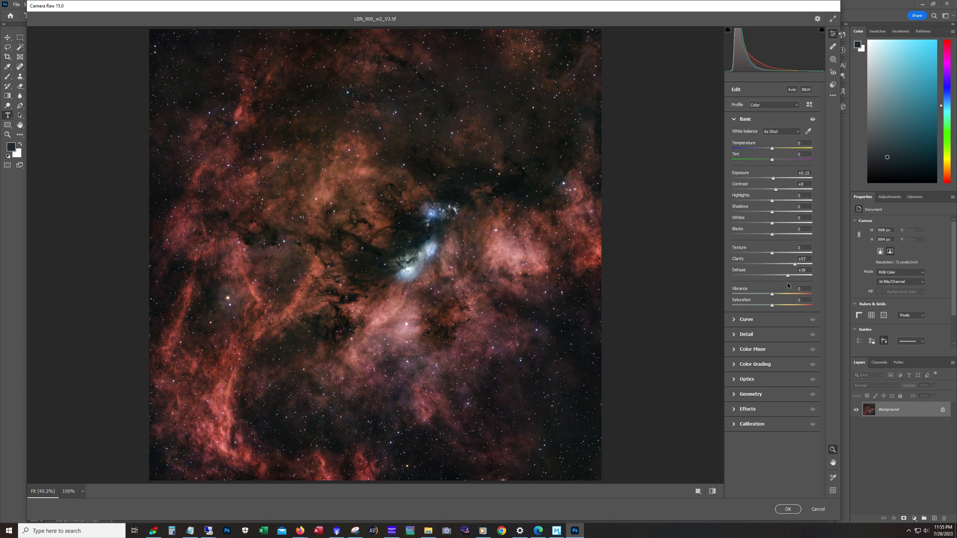
pyautogui.moveTo(788, 276)
pyautogui.mouseDown()
pyautogui.moveTo(779, 276)
pyautogui.moveTo(791, 265)
pyautogui.moveTo(775, 267)
pyautogui.mouseUp()
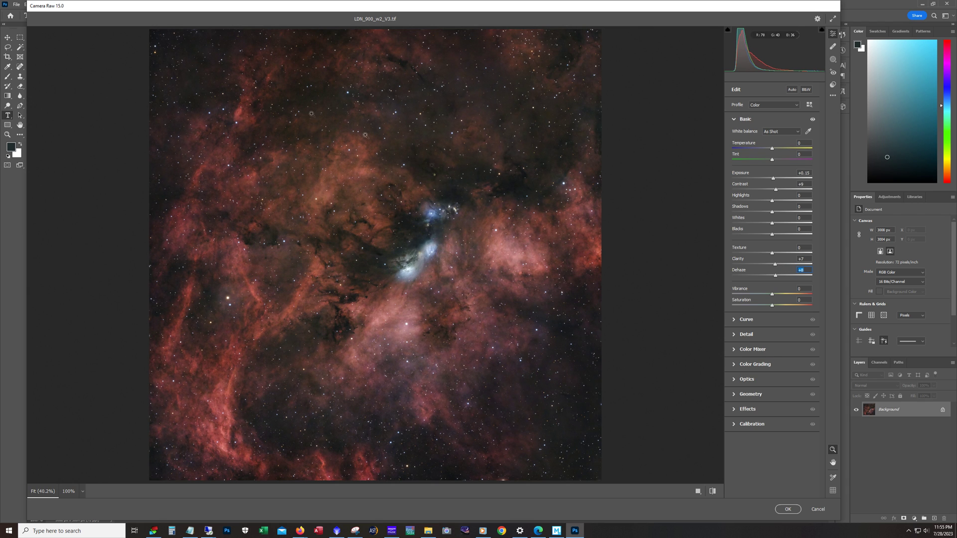
pyautogui.click(817, 510)
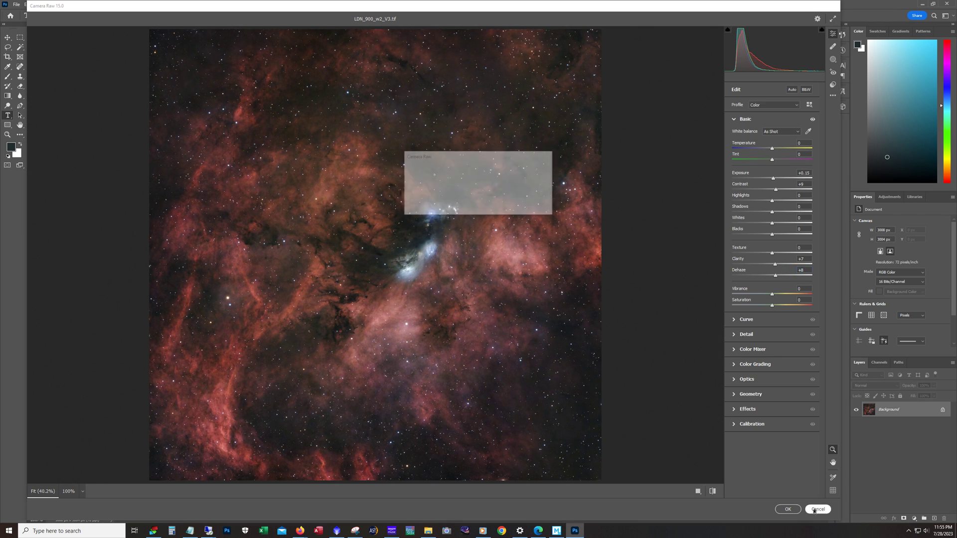
pyautogui.click(497, 207)
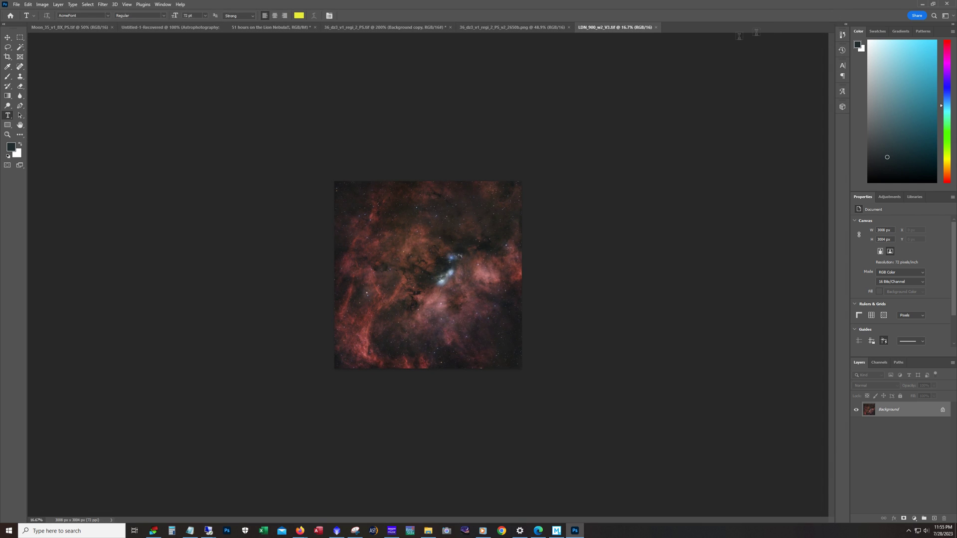
# Step: Back in PixInsight, iconize the clone and open Image17_DBE_clone_clone_PS enlarged to fit
pyautogui.click(922, 5)
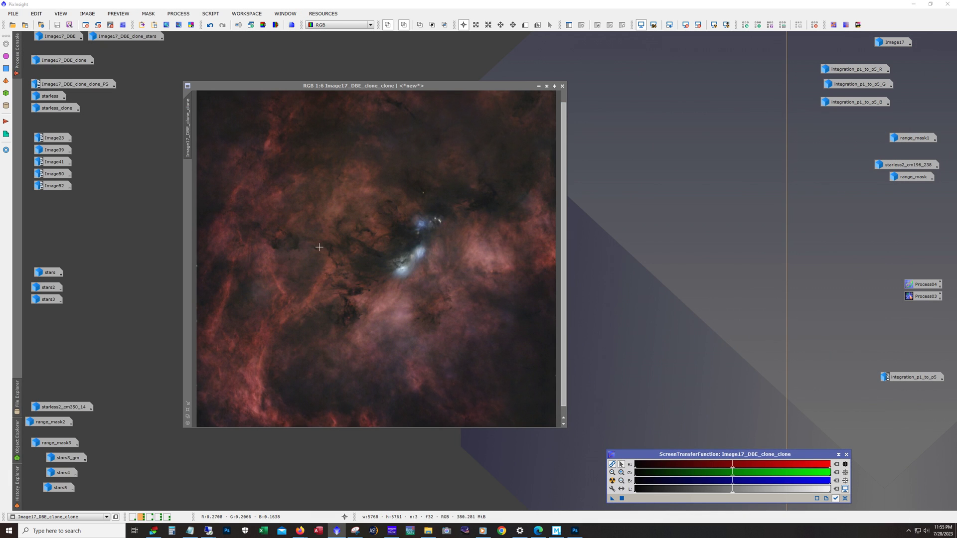
pyautogui.click(539, 86)
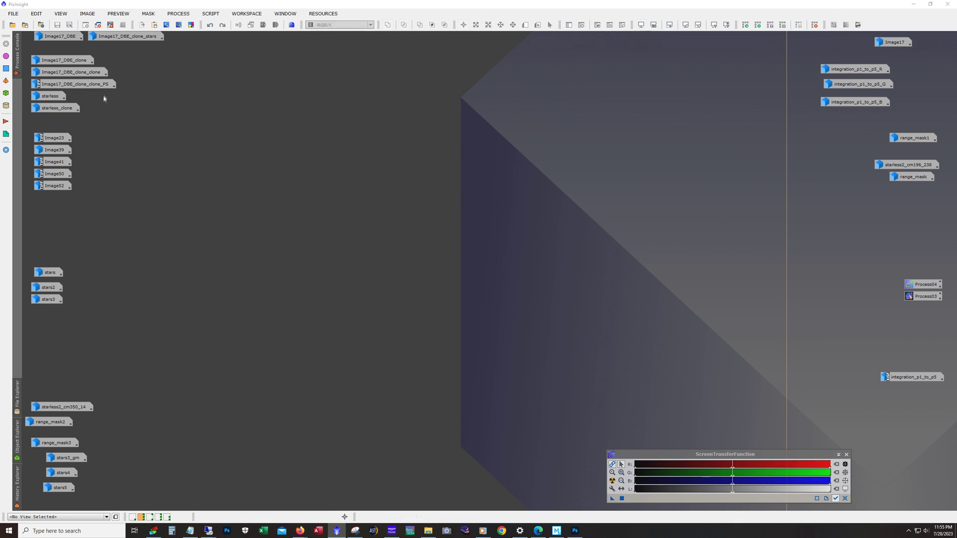
pyautogui.doubleClick(96, 85)
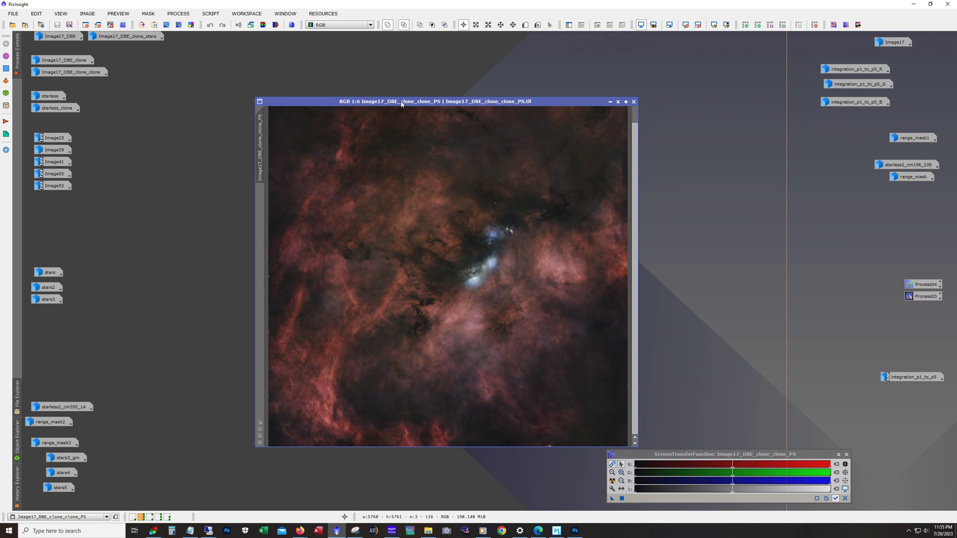
pyautogui.moveTo(404, 102); pyautogui.dragTo(348, 60)
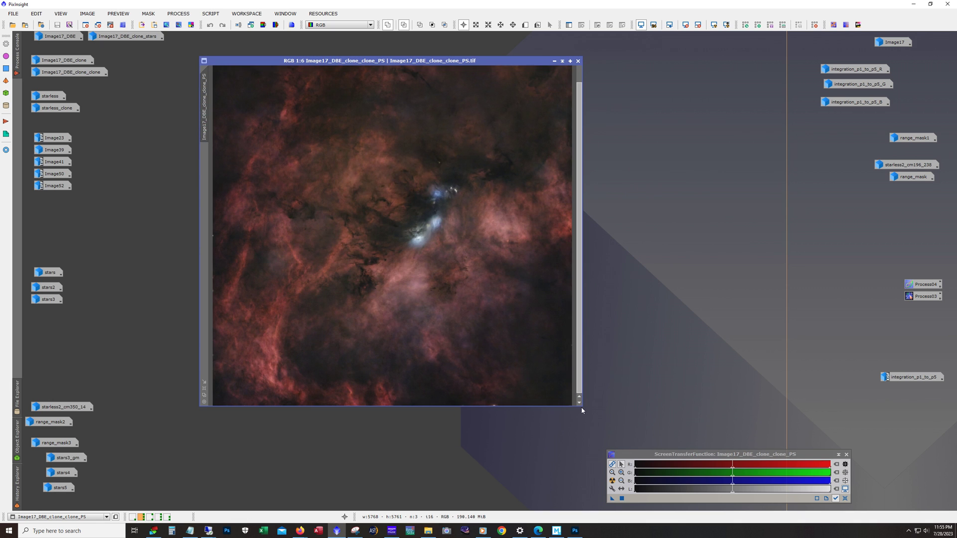
pyautogui.moveTo(581, 408); pyautogui.dragTo(802, 455)
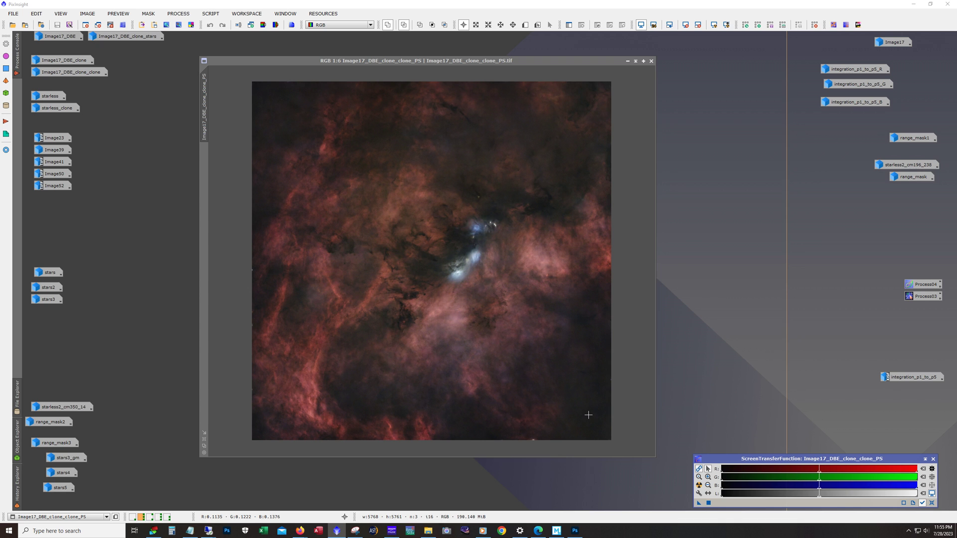
# Step: Briefly reopen Image17_DBE_clone_clone for comparison, iconize it, and open the stars image
pyautogui.doubleClick(60, 75)
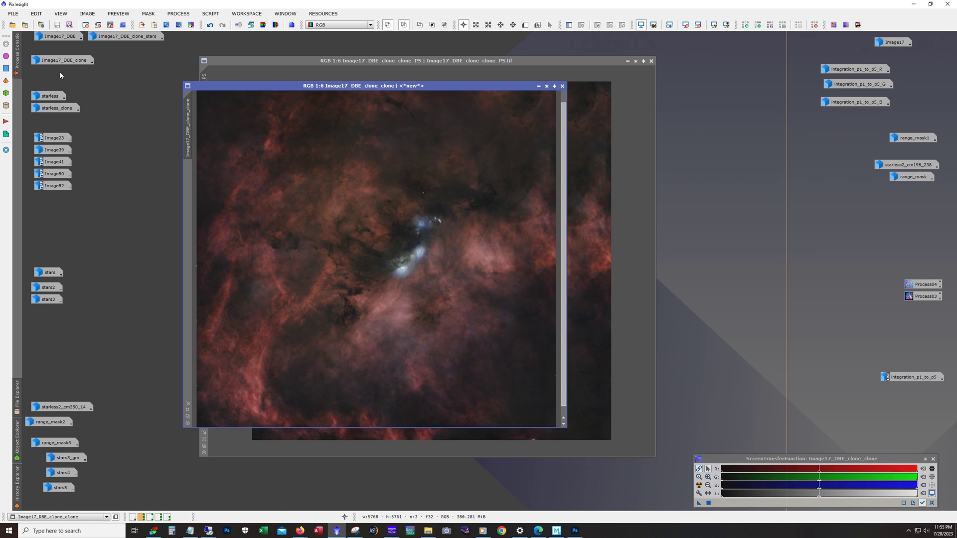
pyautogui.click(538, 86)
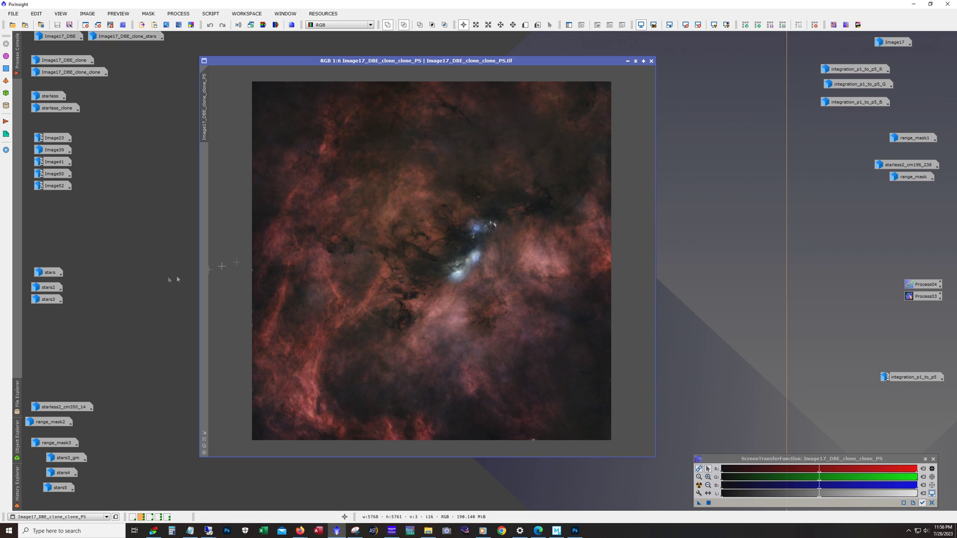
pyautogui.doubleClick(49, 274)
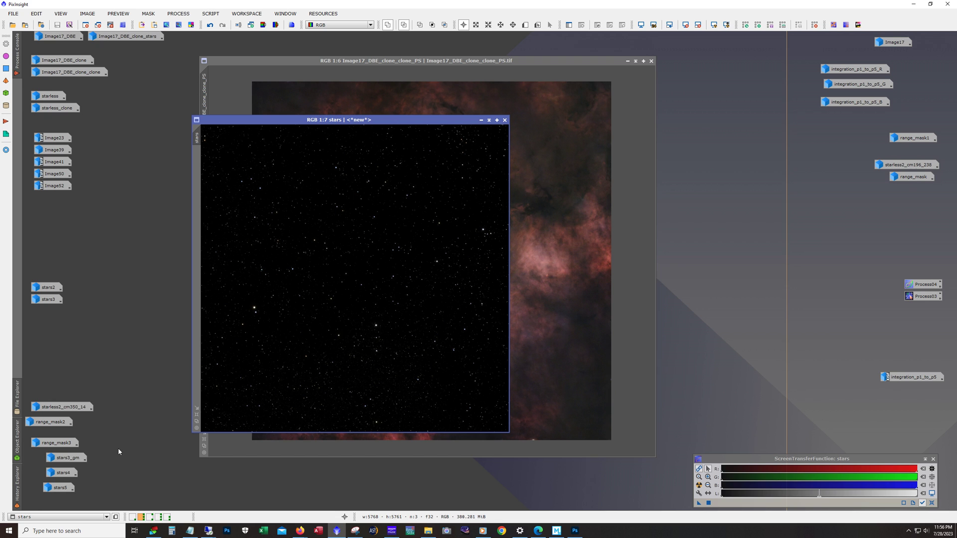
# Step: Open the stars2 and stars3 images and bring stars2 to the front
pyautogui.doubleClick(48, 288)
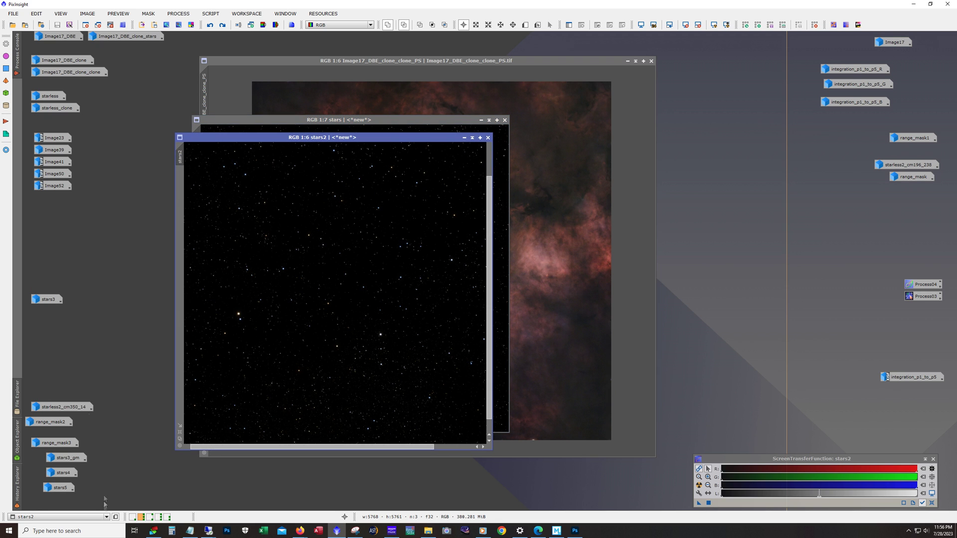
pyautogui.doubleClick(48, 299)
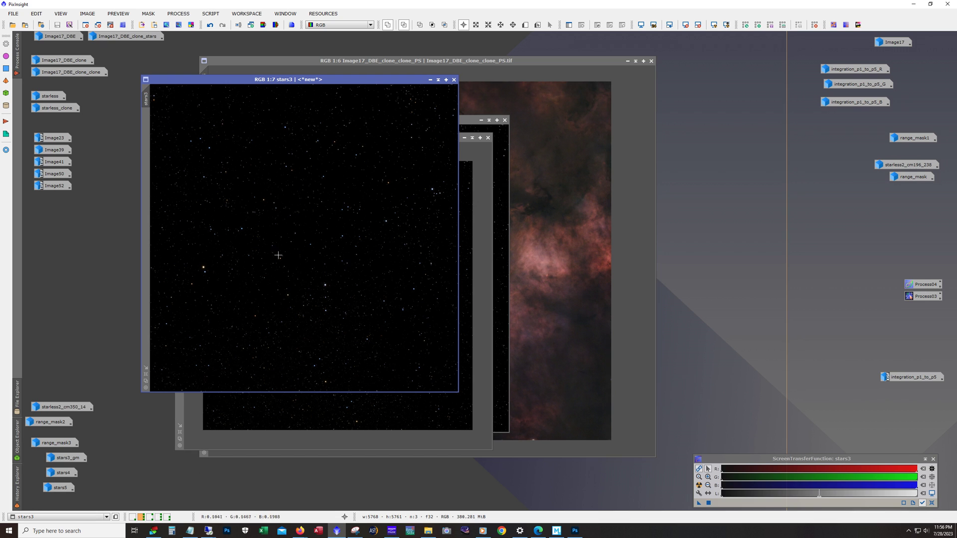
pyautogui.scroll(4, 278, 260)
pyautogui.scroll(-4, 278, 260)
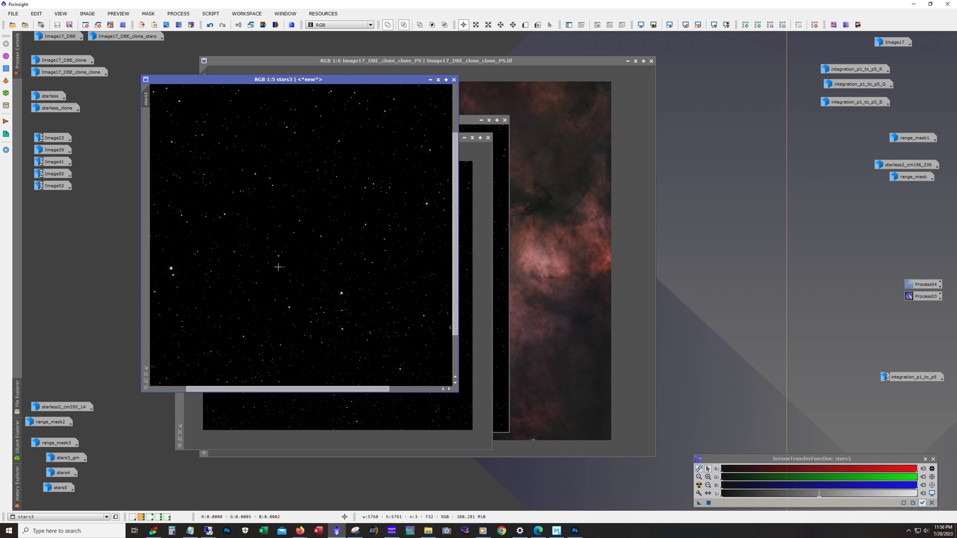
pyautogui.click(471, 268)
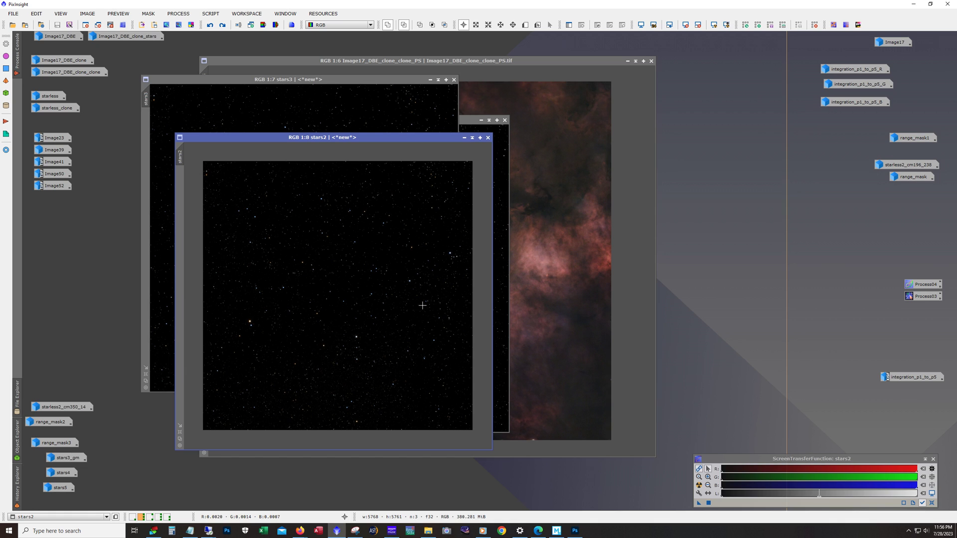
# Step: Minimise stars2, stars3, stars and the _PS image, then select the Image23–Image52 icons
pyautogui.click(464, 137)
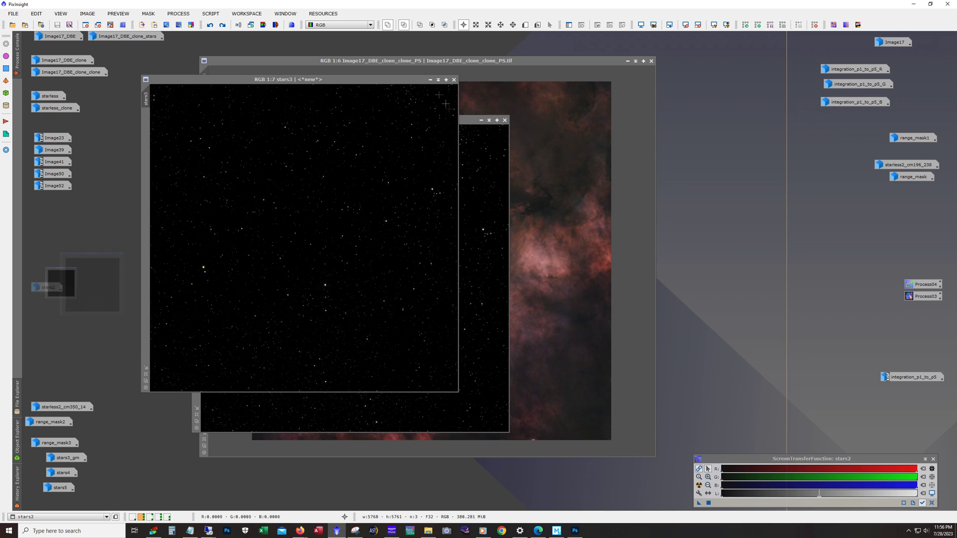
pyautogui.click(431, 79)
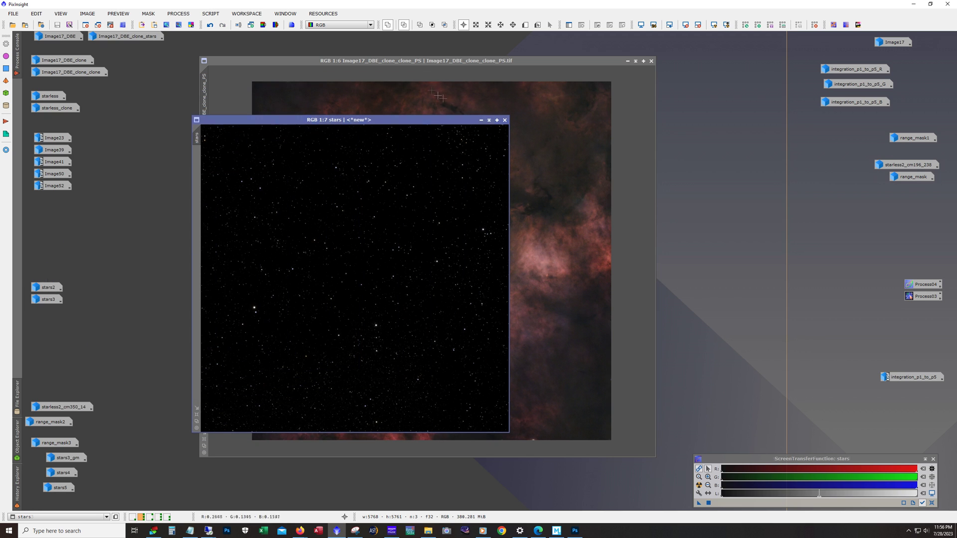
pyautogui.click(481, 120)
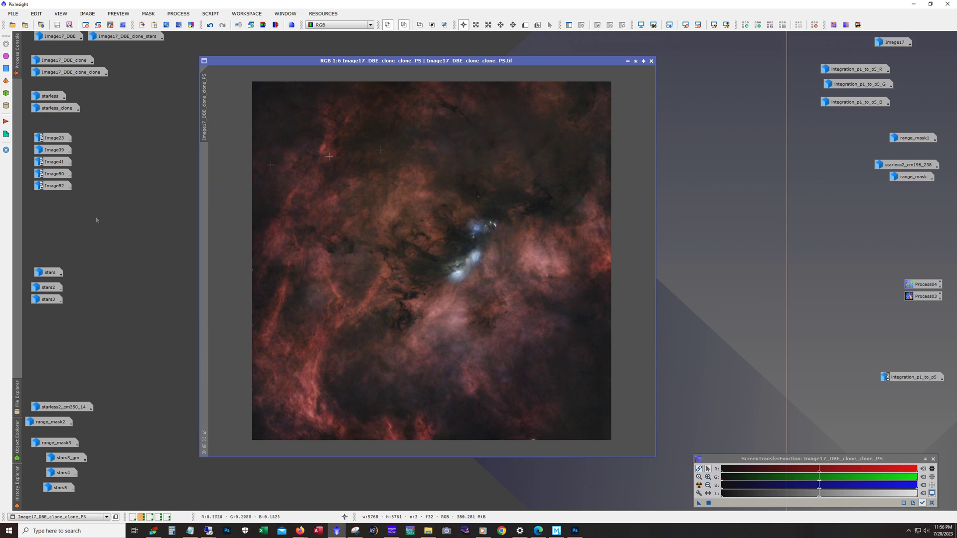
pyautogui.click(627, 60)
pyautogui.moveTo(79, 198); pyautogui.dragTo(34, 131)
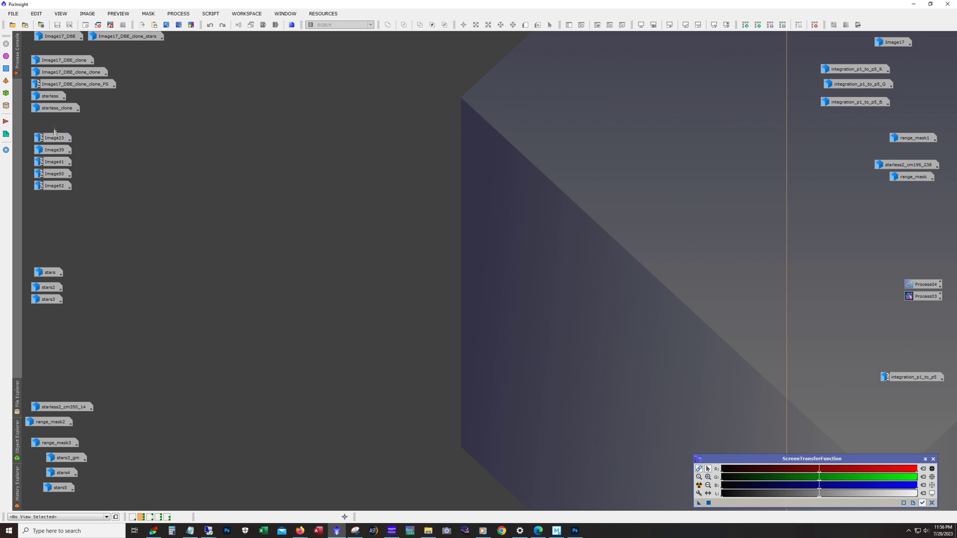
pyautogui.click(55, 188)
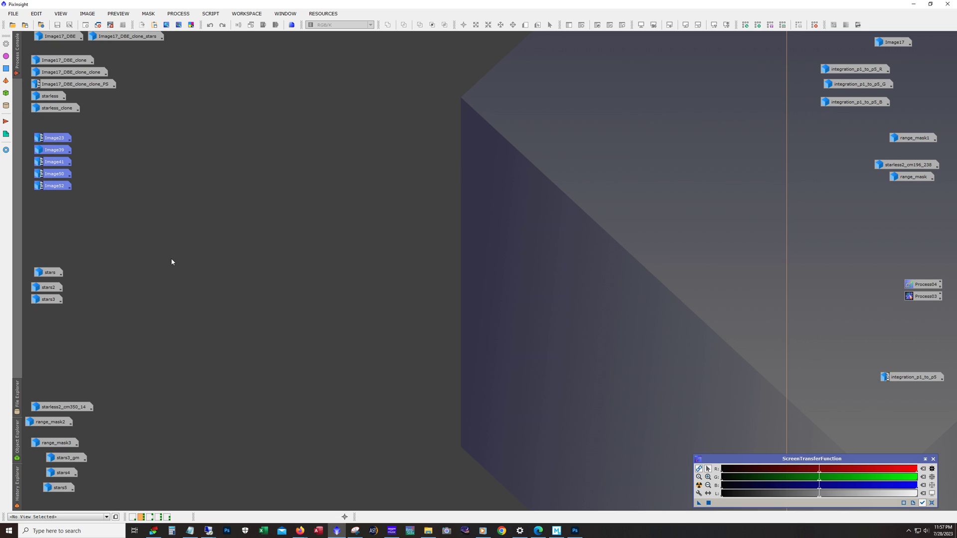
# Step: Open Image23 and Image39, then move and enlarge the Image39 window around the image
pyautogui.doubleClick(53, 138)
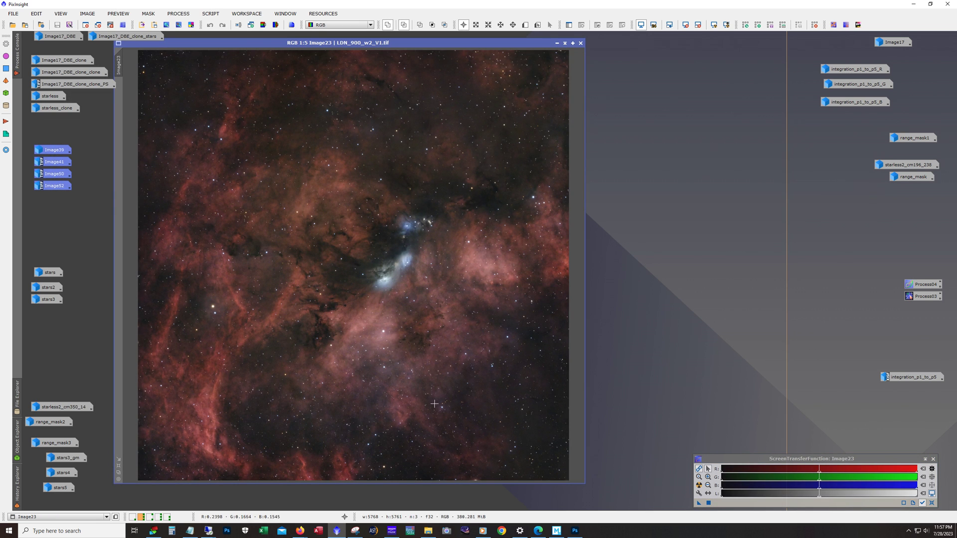
pyautogui.doubleClick(44, 150)
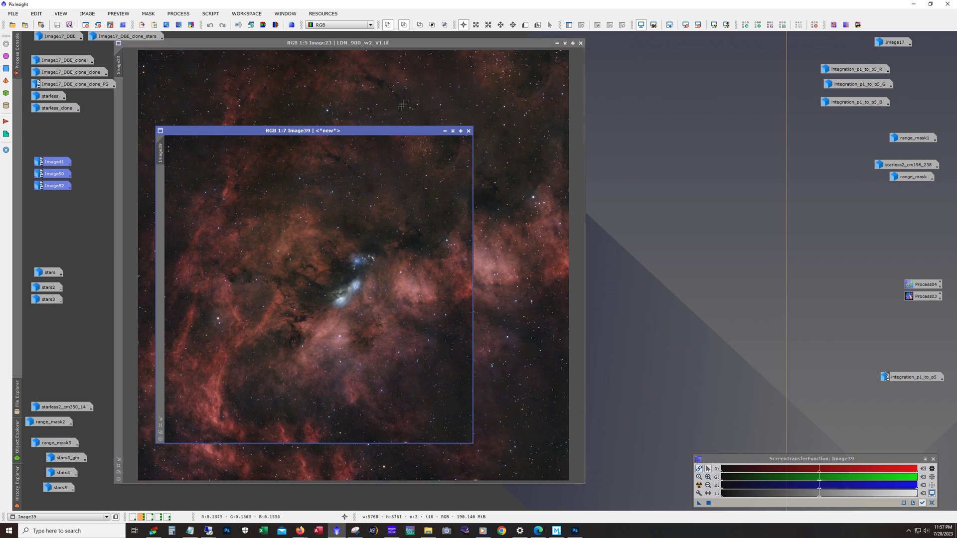
pyautogui.moveTo(374, 136); pyautogui.dragTo(529, 66)
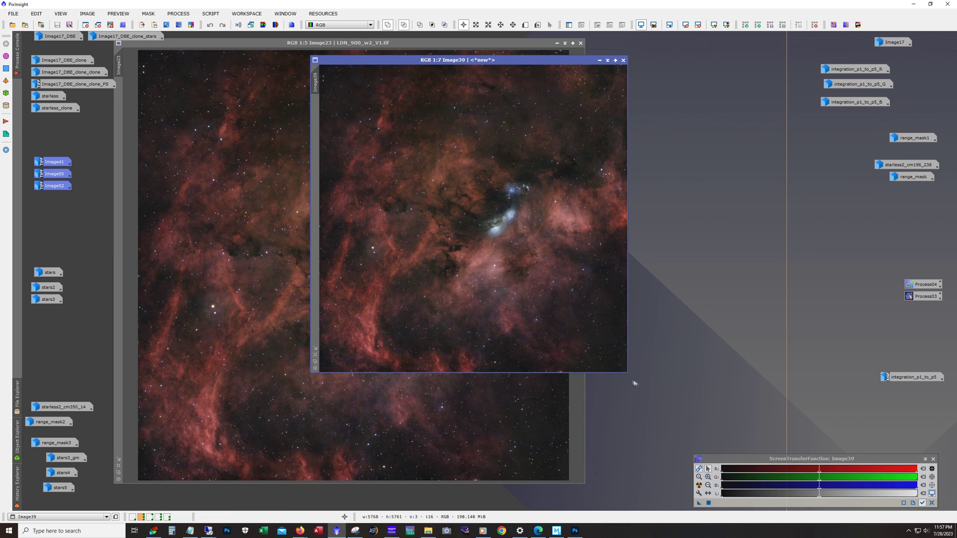
pyautogui.moveTo(627, 372); pyautogui.dragTo(726, 483)
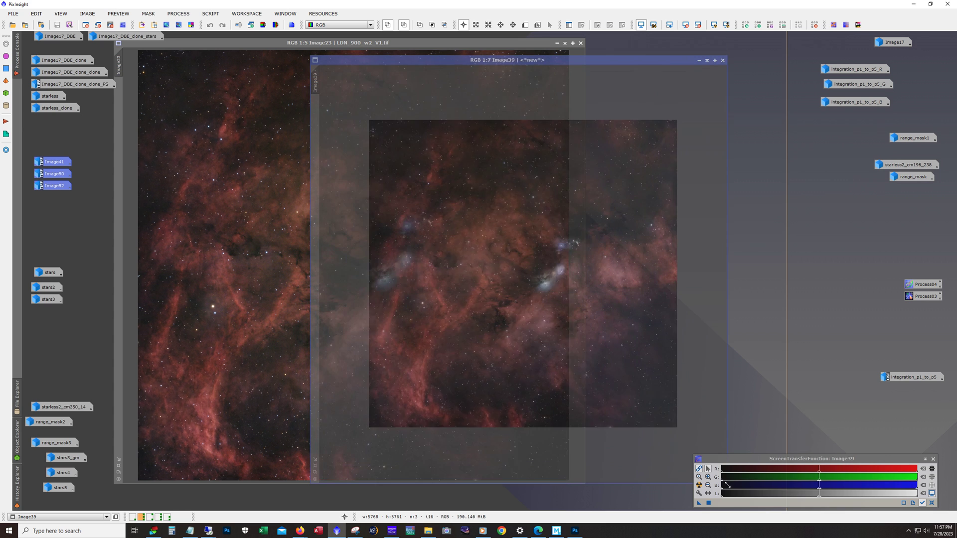
# Step: Zoom in on Image39, then iconize both Image39 and Image23
pyautogui.scroll(1, 548, 398)
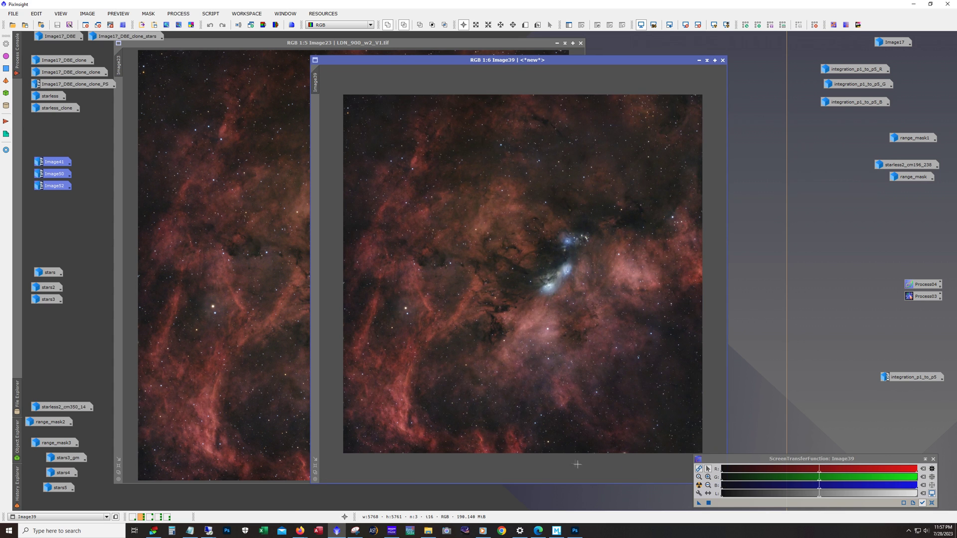
pyautogui.click(699, 60)
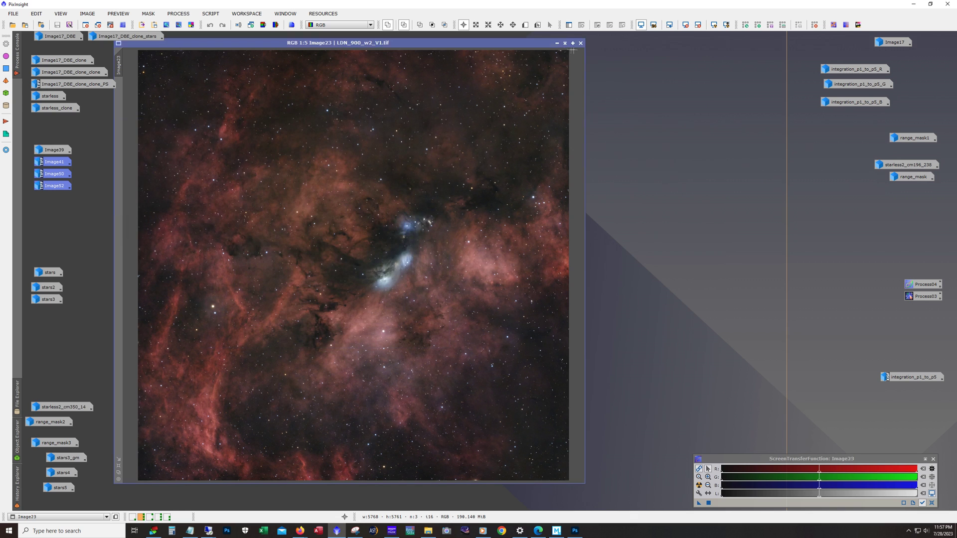
pyautogui.click(557, 43)
# Step: Open Image41 (LDN_900_w2_V2) and zoom in and out to inspect it
pyautogui.doubleClick(54, 162)
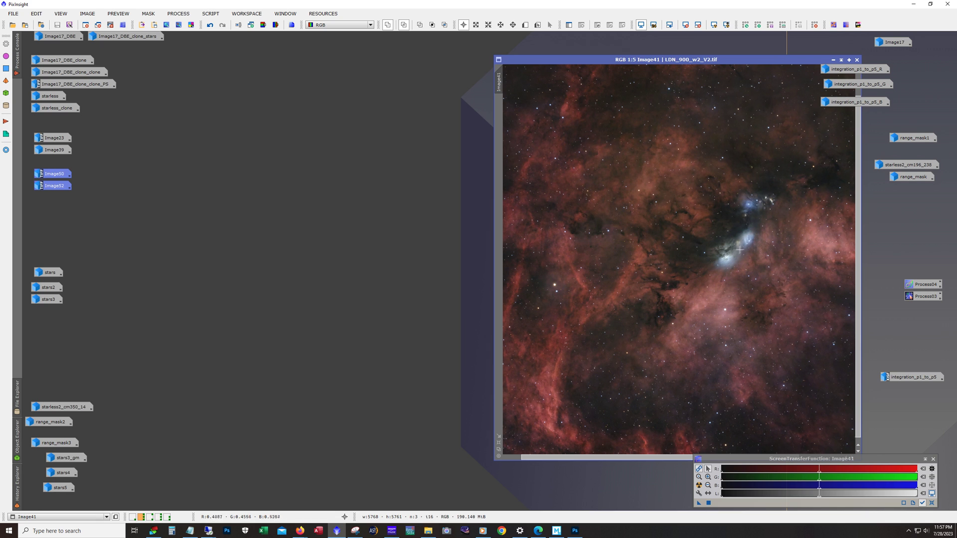
pyautogui.scroll(3, 732, 251)
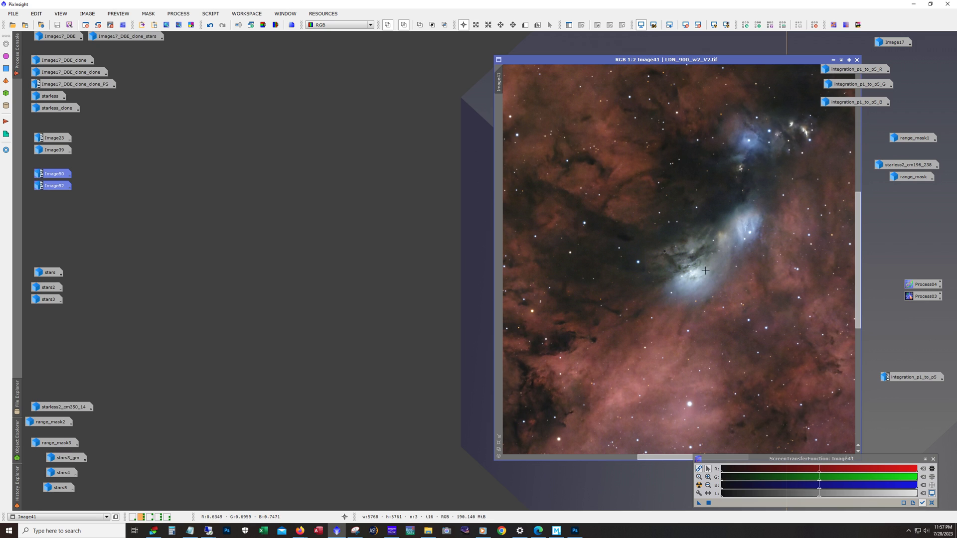
pyautogui.scroll(-1, 705, 270)
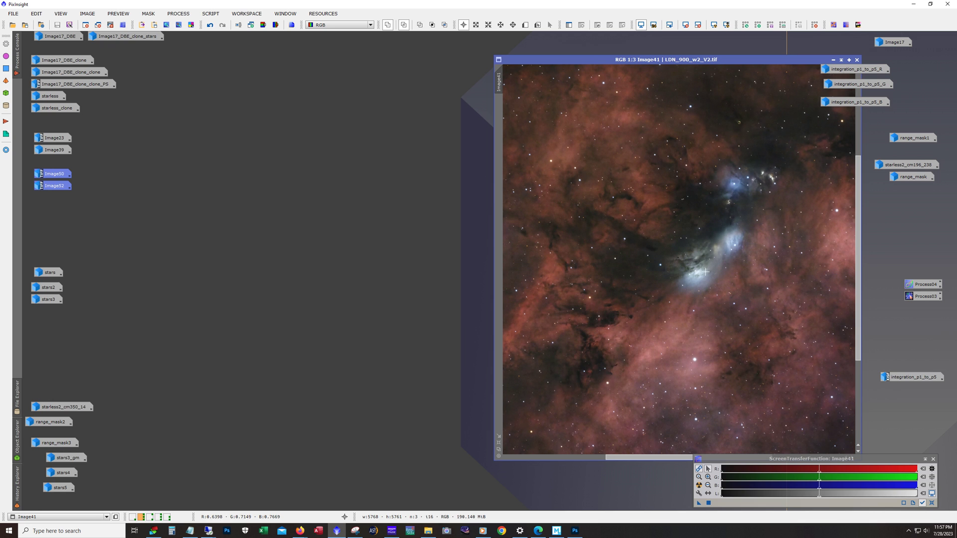
pyautogui.scroll(-3, 705, 271)
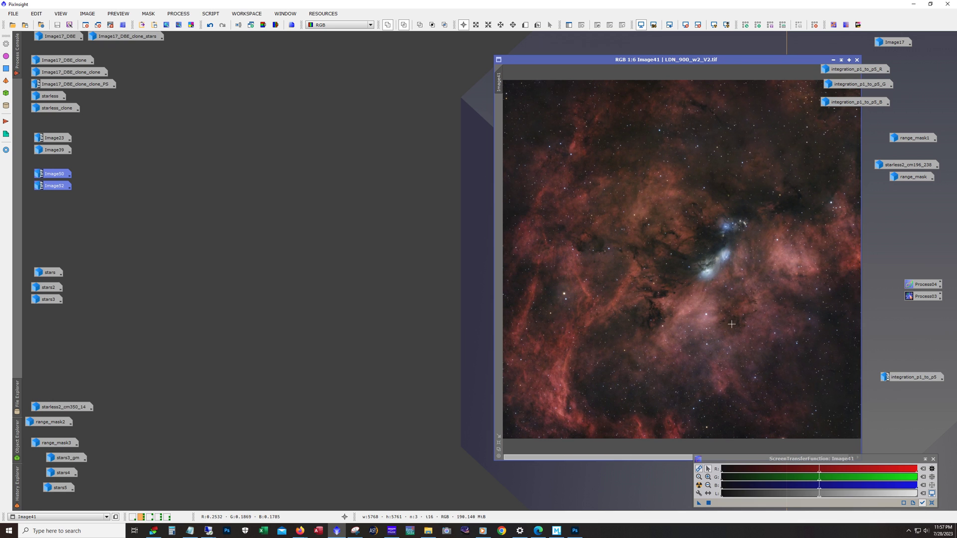
pyautogui.scroll(1, 723, 287)
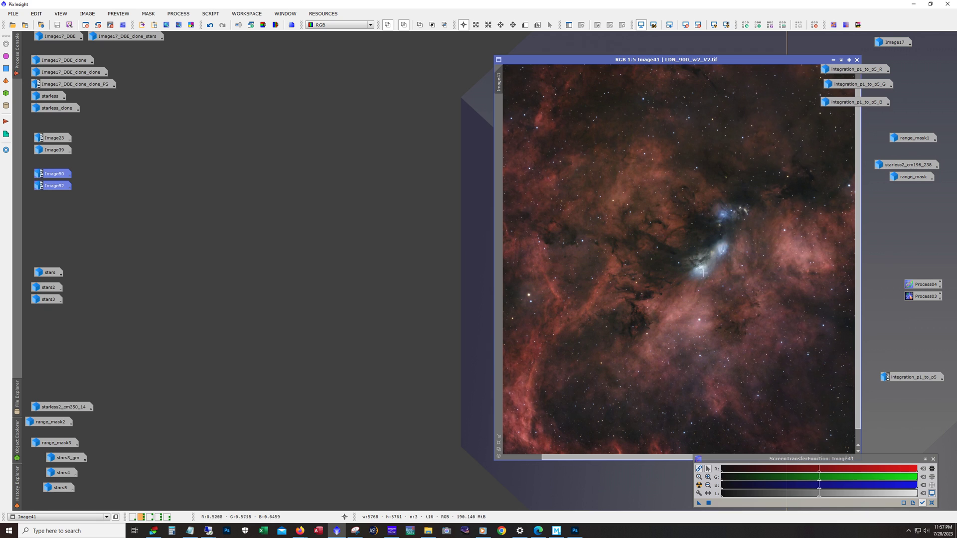
pyautogui.scroll(-1, 650, 286)
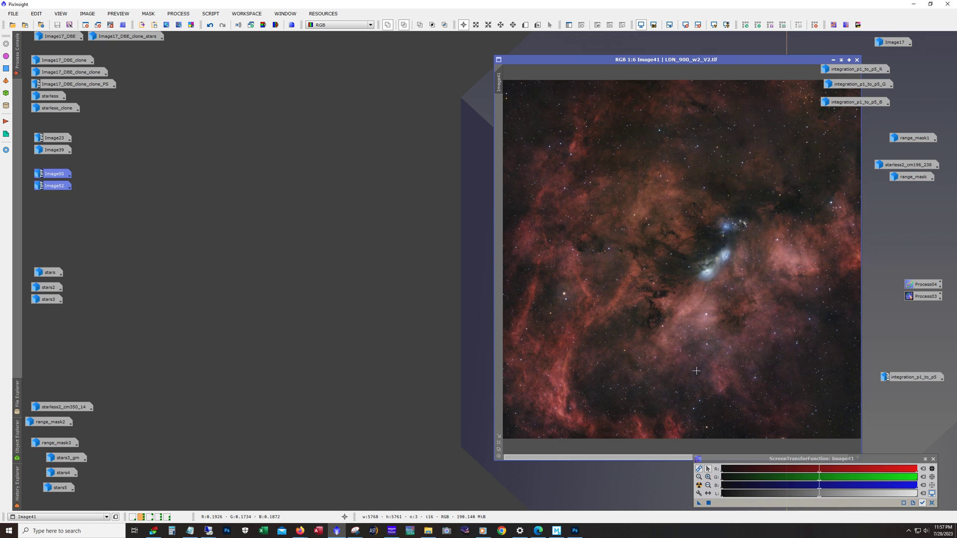
pyautogui.scroll(1, 665, 359)
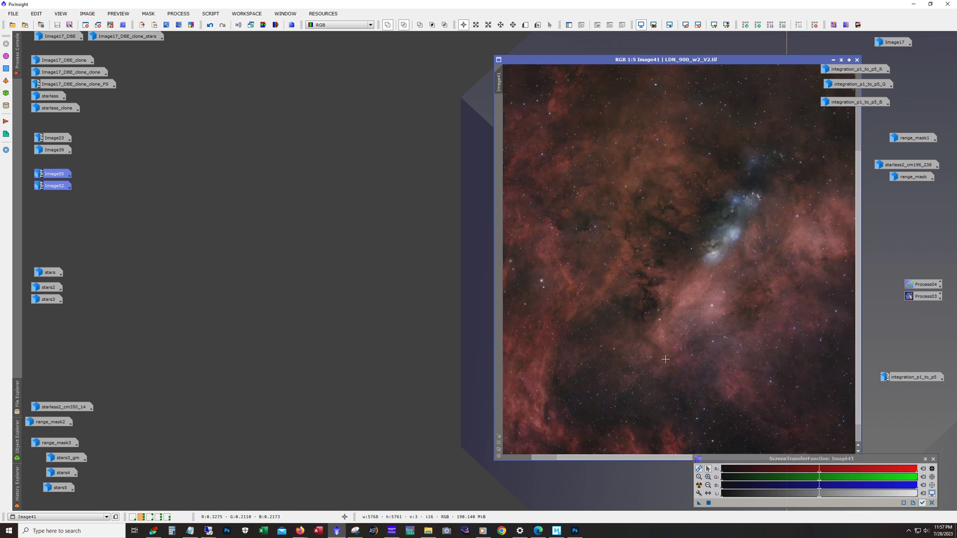
pyautogui.scroll(2, 666, 360)
# Step: Pan across Image41, keep zooming to inspect it, then iconize it
pyautogui.moveTo(663, 457); pyautogui.dragTo(598, 460)
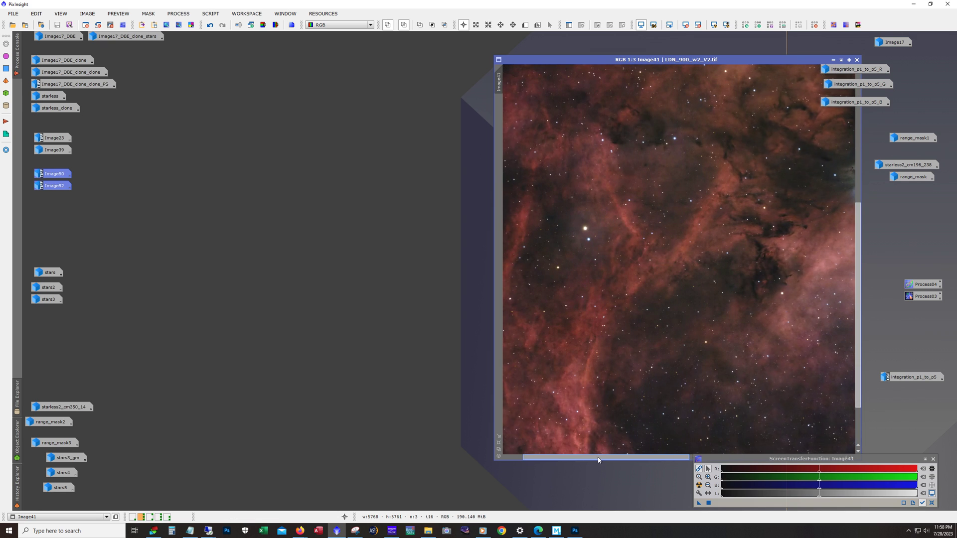
pyautogui.scroll(-3, 651, 390)
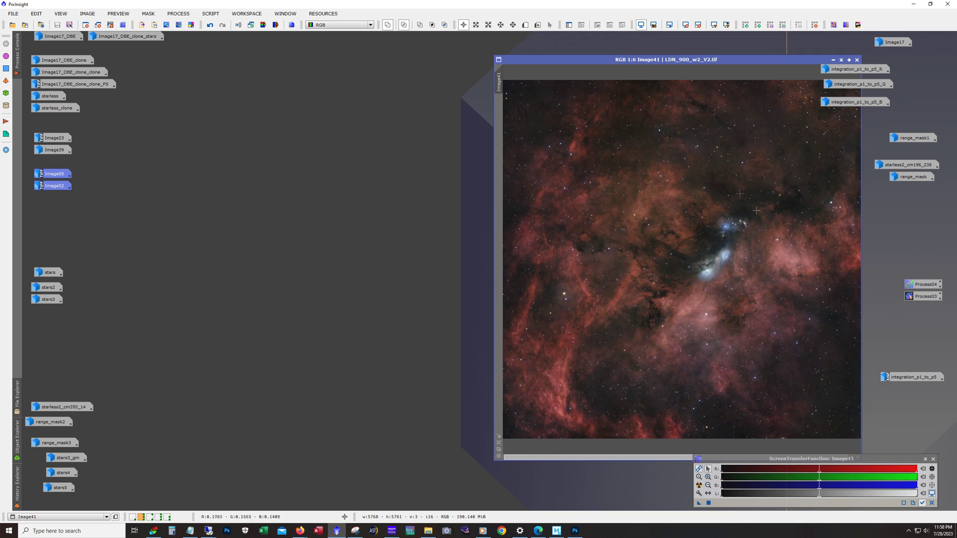
pyautogui.scroll(4, 733, 361)
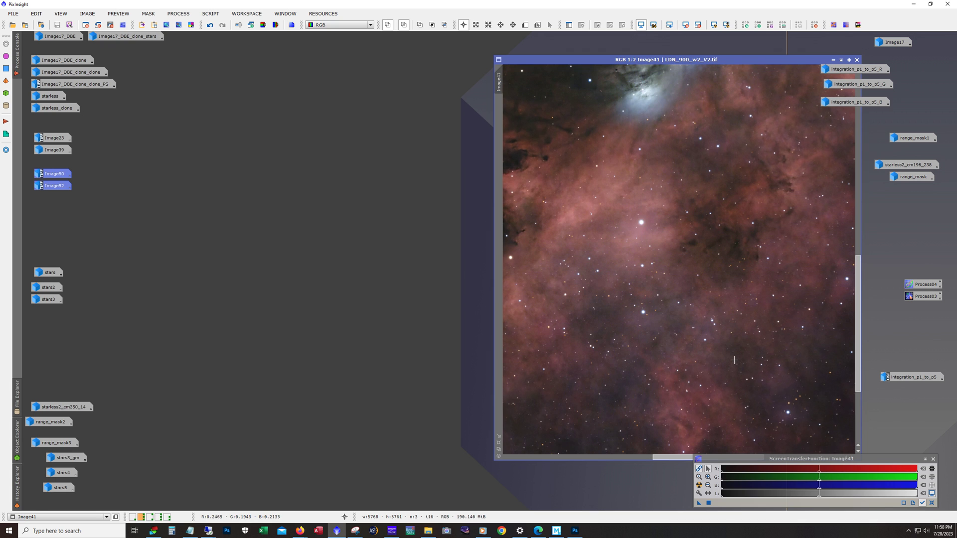
pyautogui.scroll(-4, 747, 324)
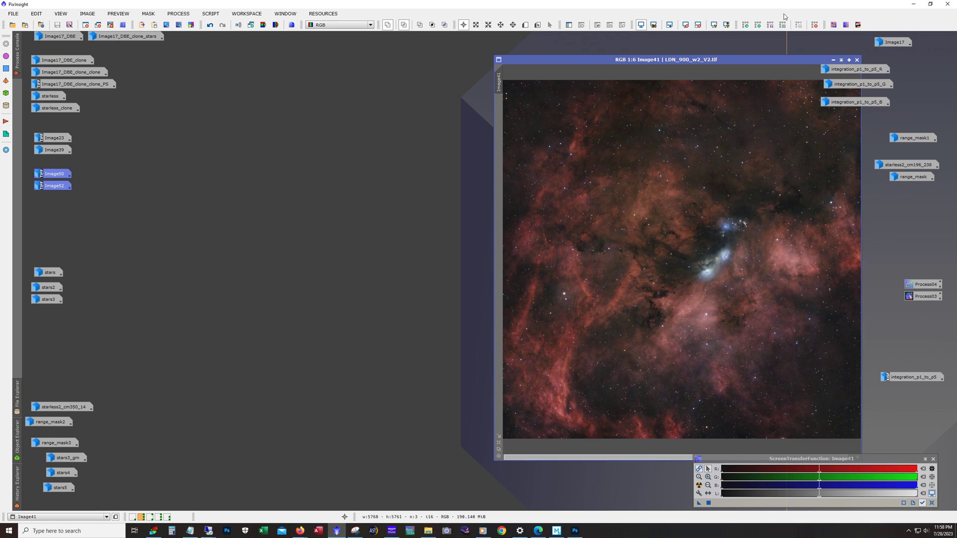
pyautogui.click(833, 60)
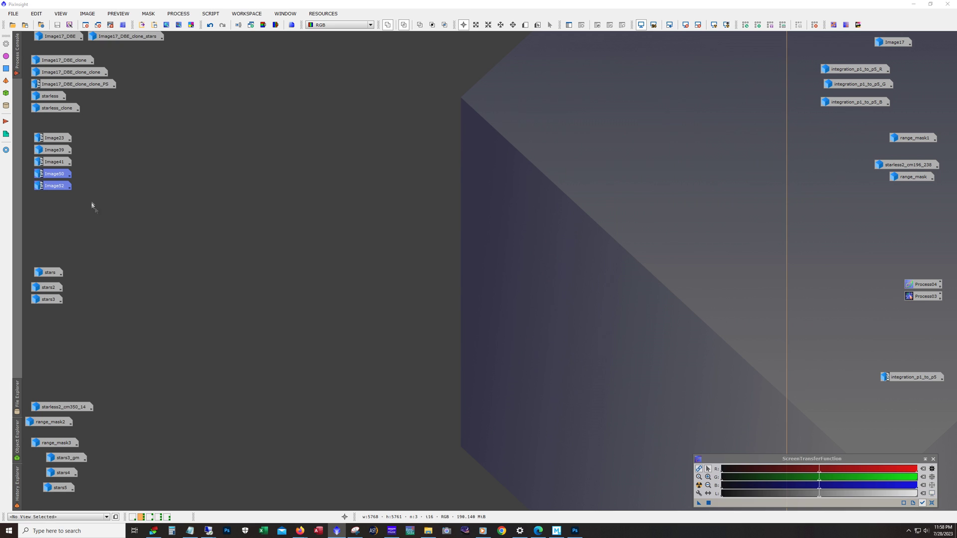
# Step: Open Image50 (NGC6914_V4) and zoom between 1:1 and 1:5 to inspect its stars and bluish nebula
pyautogui.doubleClick(54, 184)
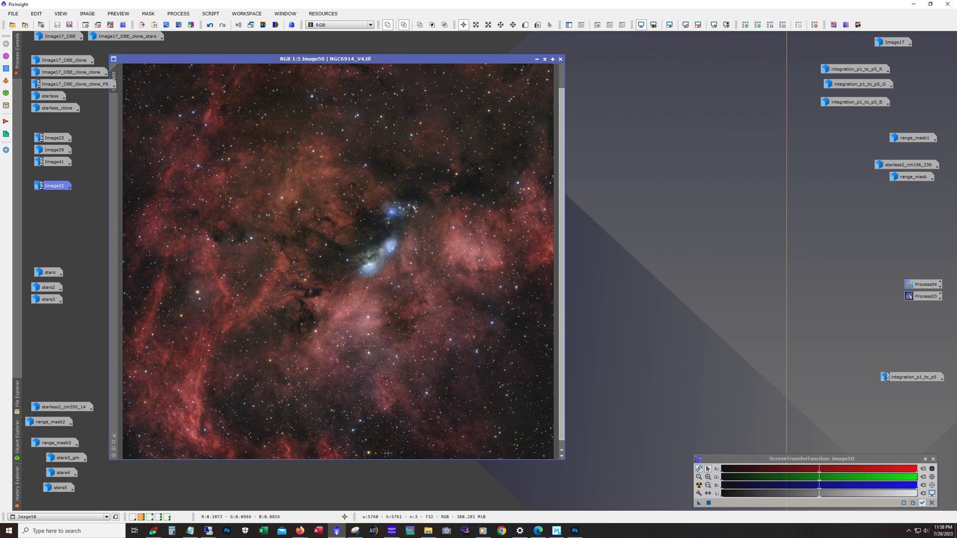
pyautogui.scroll(4, 311, 437)
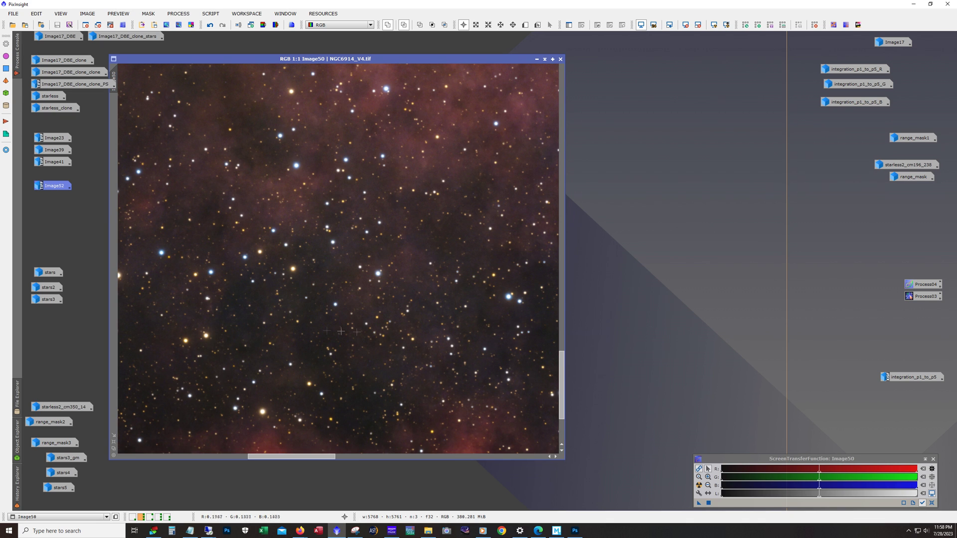
pyautogui.scroll(-1, 393, 341)
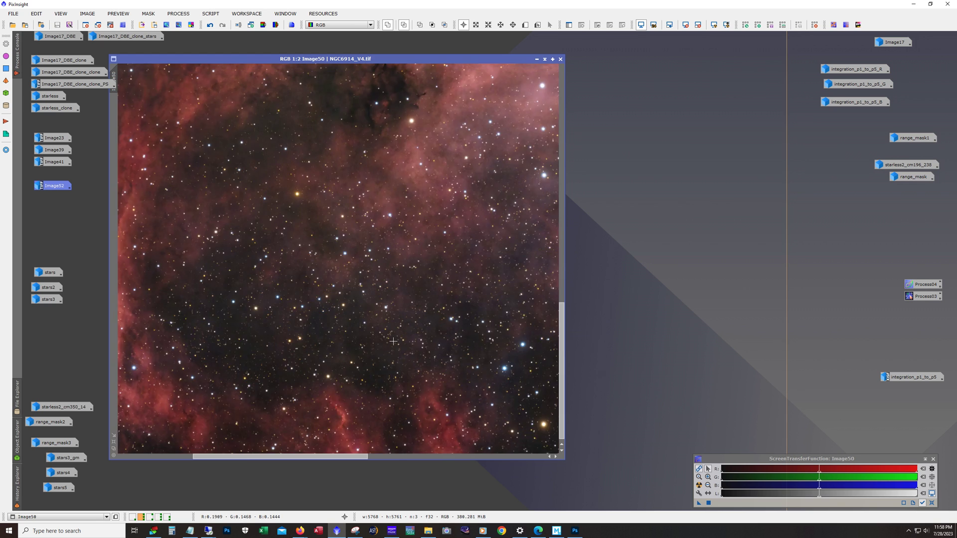
pyautogui.scroll(-3, 393, 342)
pyautogui.scroll(3, 416, 228)
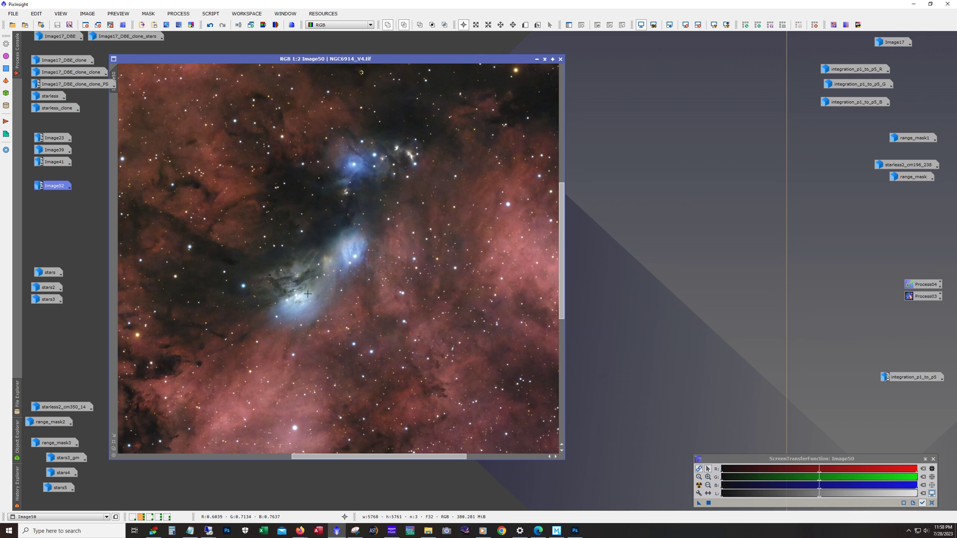
# Step: Open the starless2_cm196_238 and range_mask images, then iconize both again
pyautogui.doubleClick(907, 165)
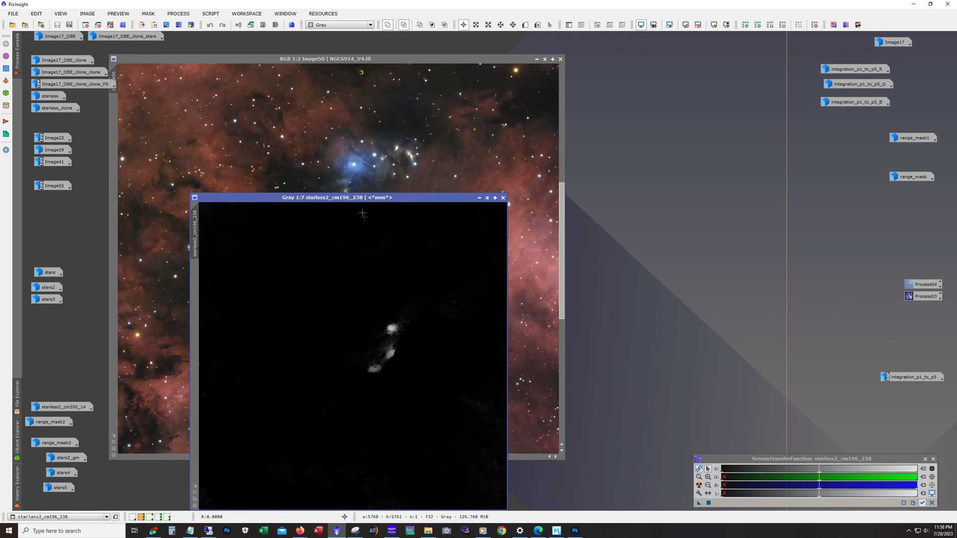
pyautogui.doubleClick(917, 176)
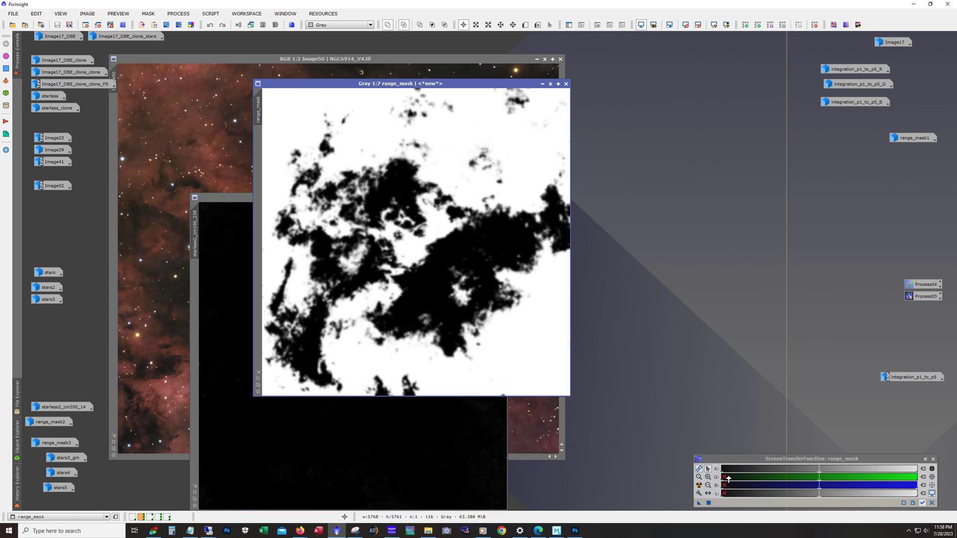
pyautogui.click(541, 84)
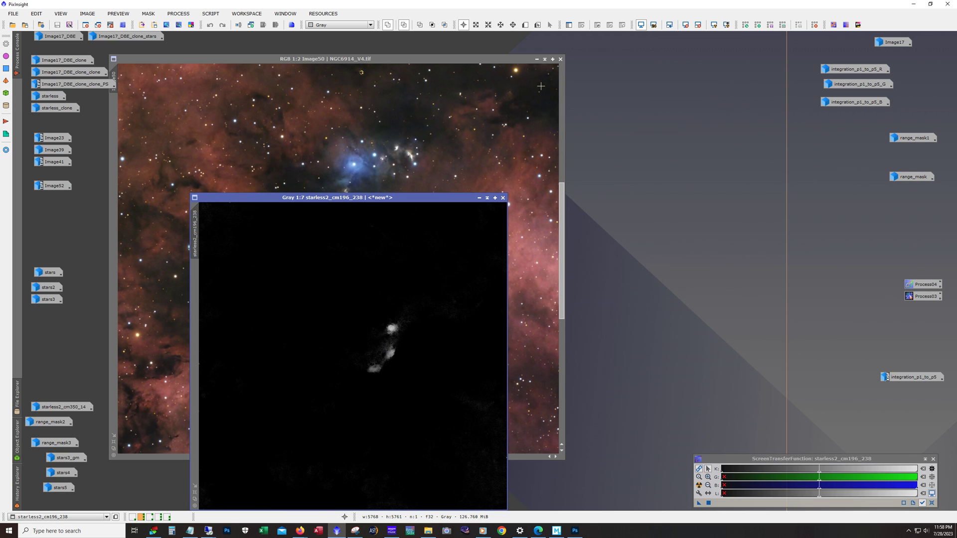
pyautogui.click(478, 198)
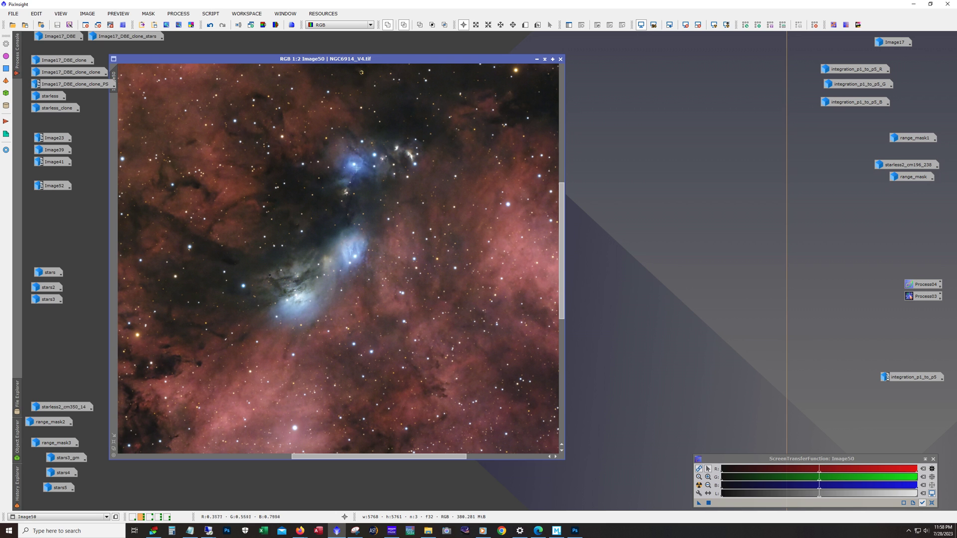
# Step: Zoom out Image50, shift its window right, and open Image52 (NGC6914_V5)
pyautogui.scroll(-3, 367, 287)
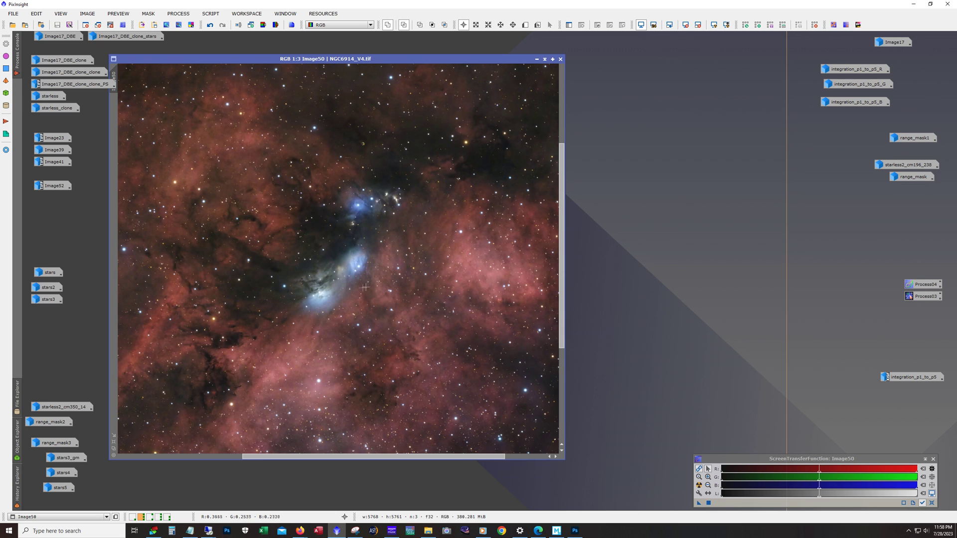
pyautogui.scroll(-1, 395, 329)
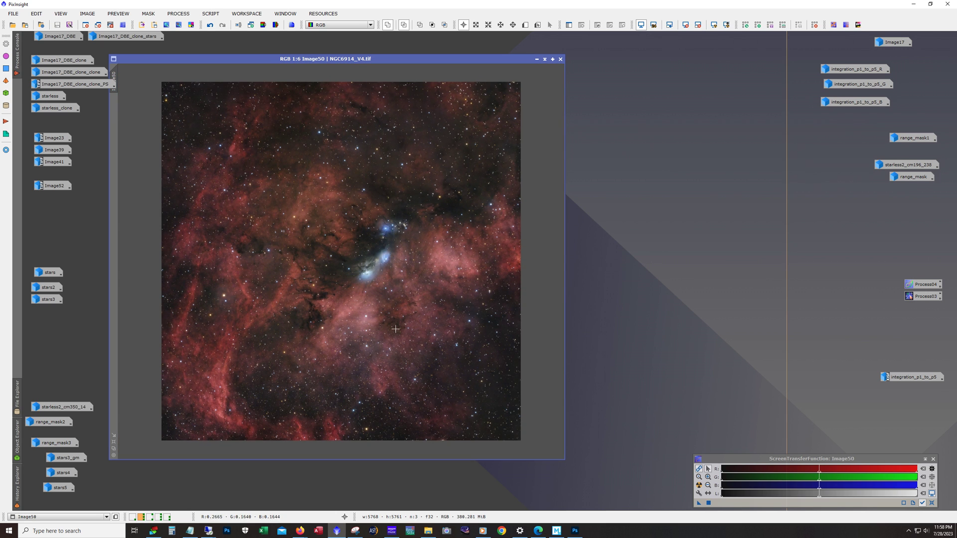
pyautogui.moveTo(342, 59); pyautogui.dragTo(412, 50)
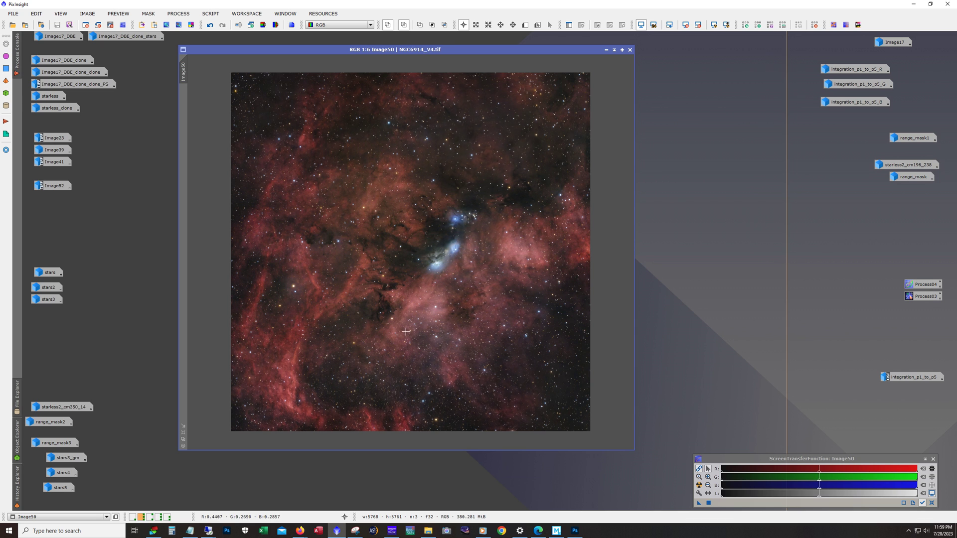
pyautogui.doubleClick(51, 189)
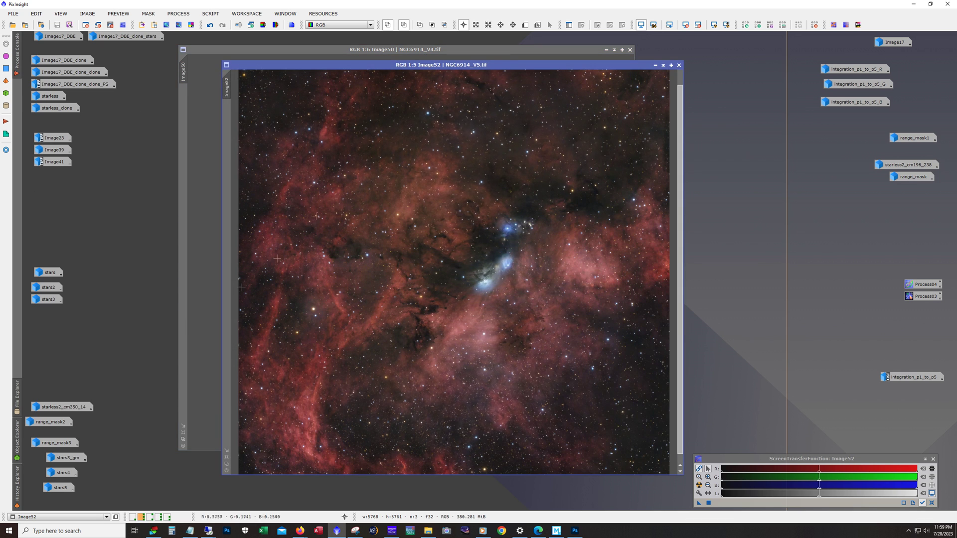
# Step: Reposition the NGC6914_V5 window and zoom between 1:1 and 1:4 to inspect its faint stars
pyautogui.moveTo(493, 61); pyautogui.dragTo(475, 51)
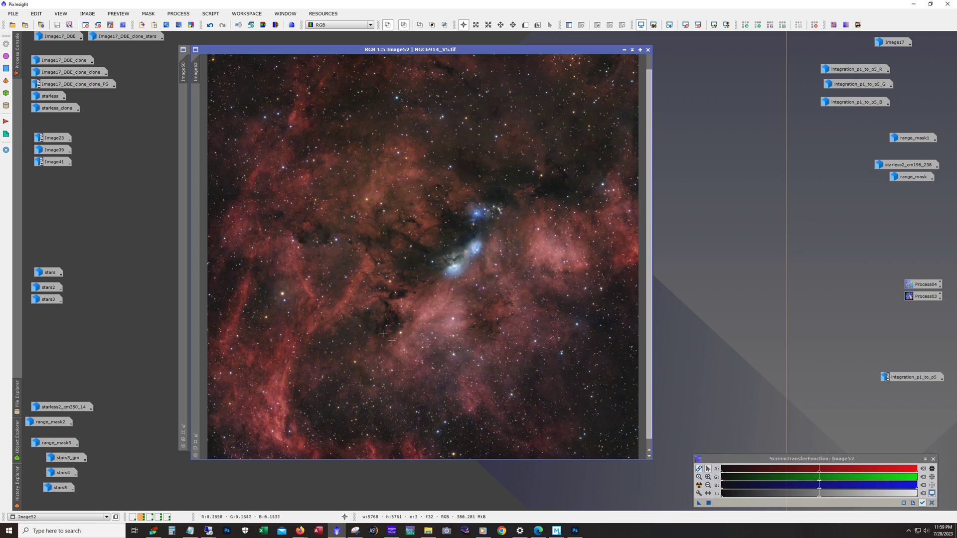
pyautogui.scroll(4, 370, 324)
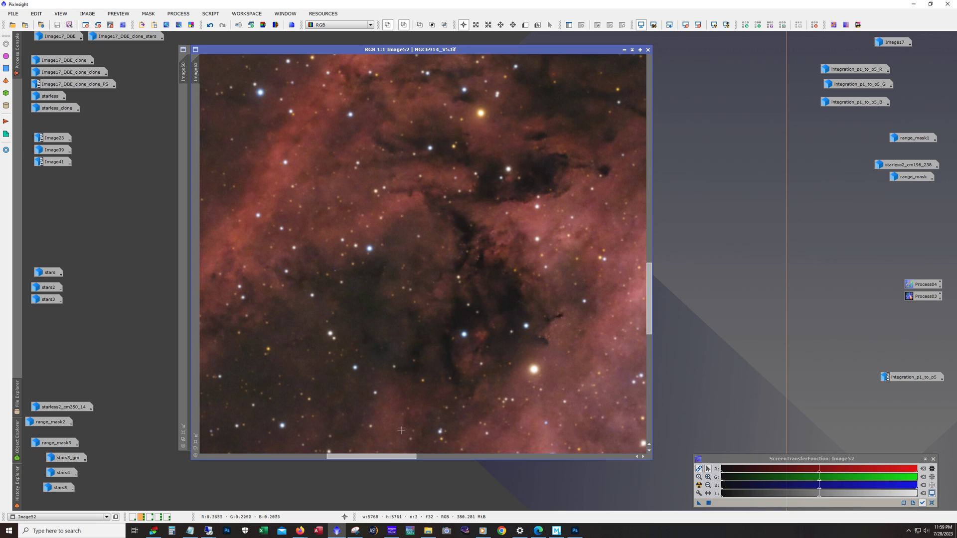
pyautogui.moveTo(347, 52); pyautogui.dragTo(405, 52)
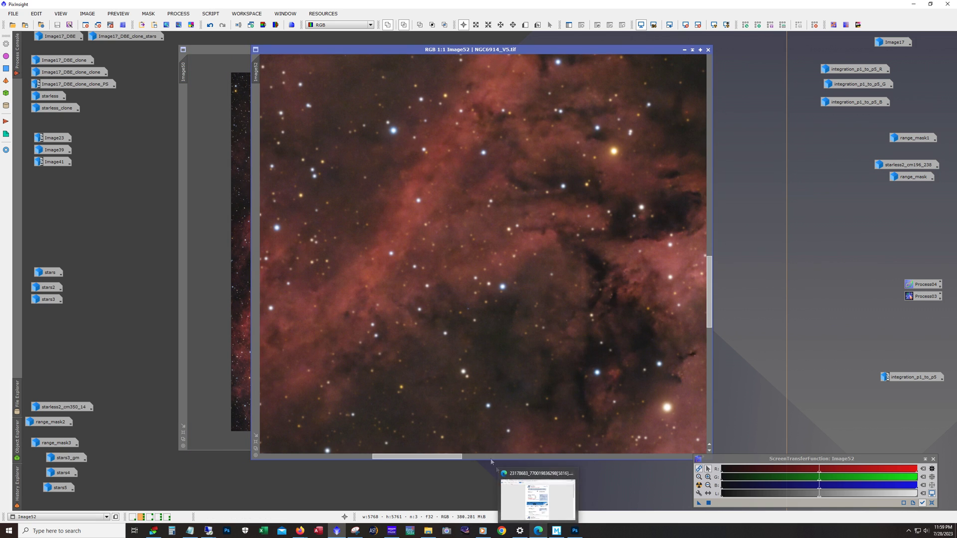
pyautogui.scroll(-1, 447, 416)
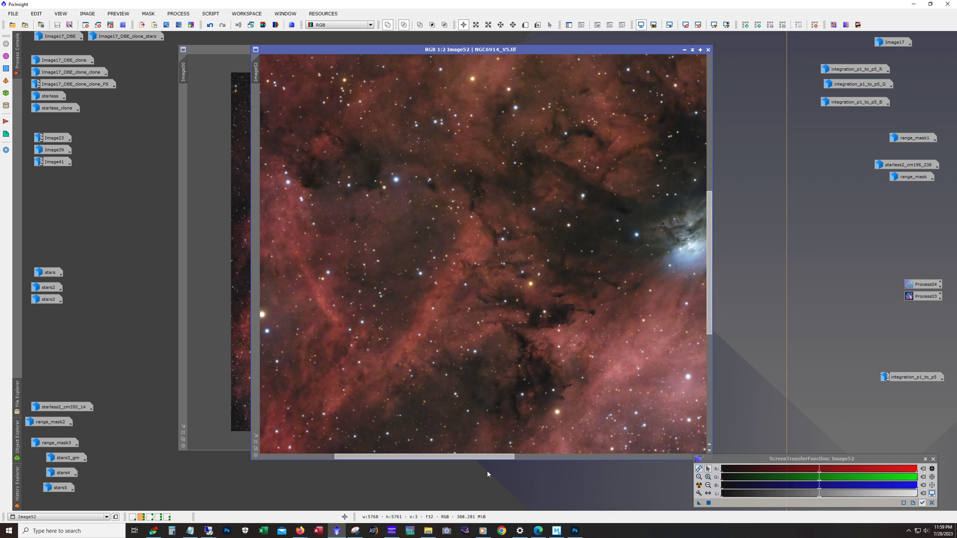
pyautogui.scroll(-1, 447, 416)
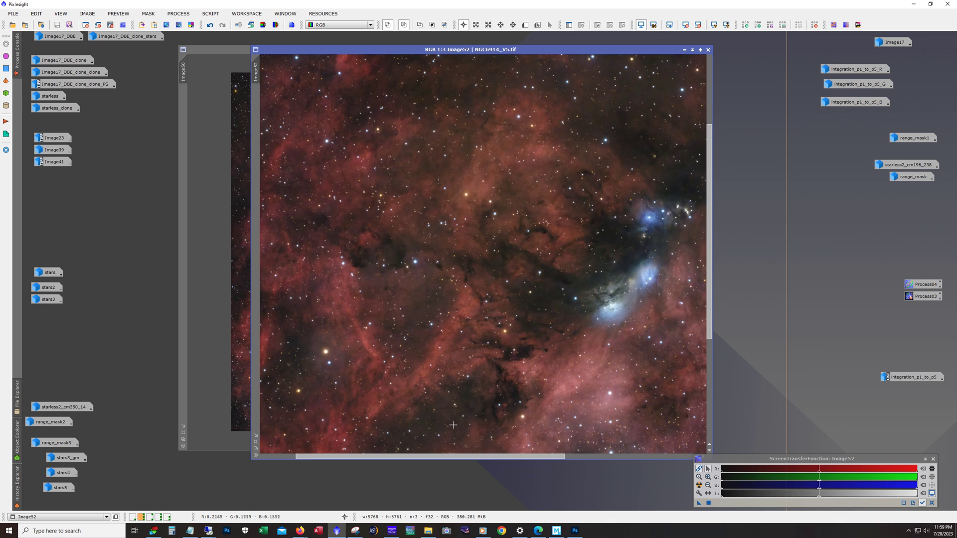
pyautogui.scroll(2, 447, 416)
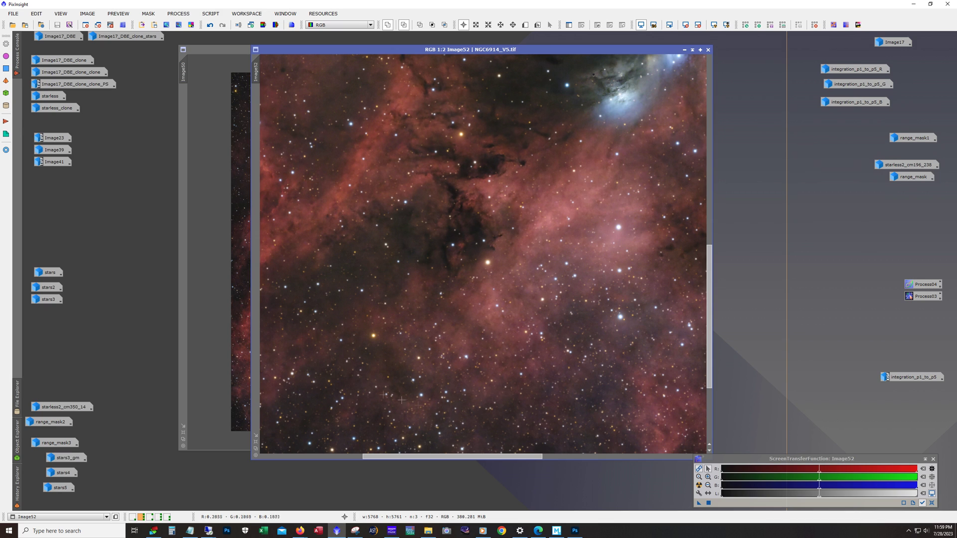
# Step: Bring NGC6914_V4 forward at 1:5, iconize NGC6914_V5, and nudge the V4 window right
pyautogui.click(233, 365)
pyautogui.scroll(1, 400, 355)
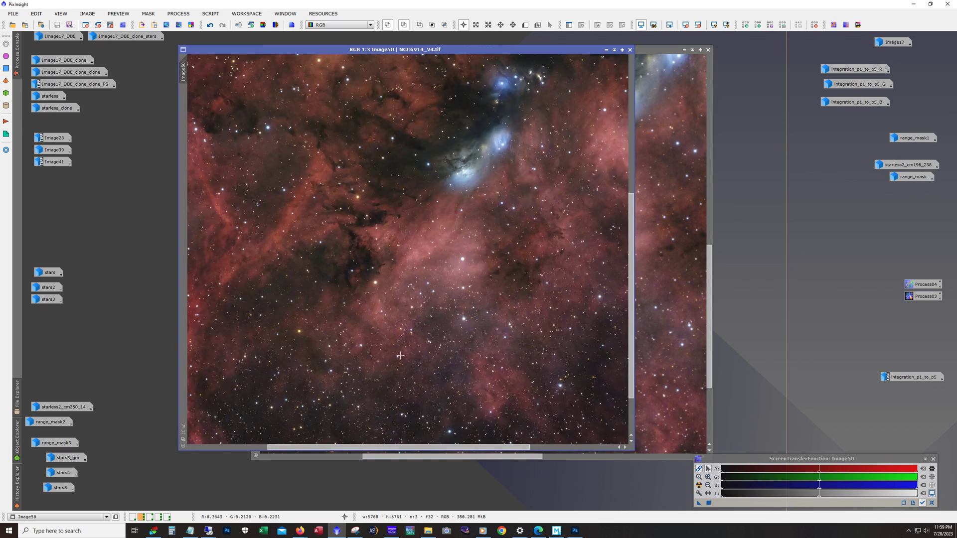
pyautogui.scroll(-3, 428, 423)
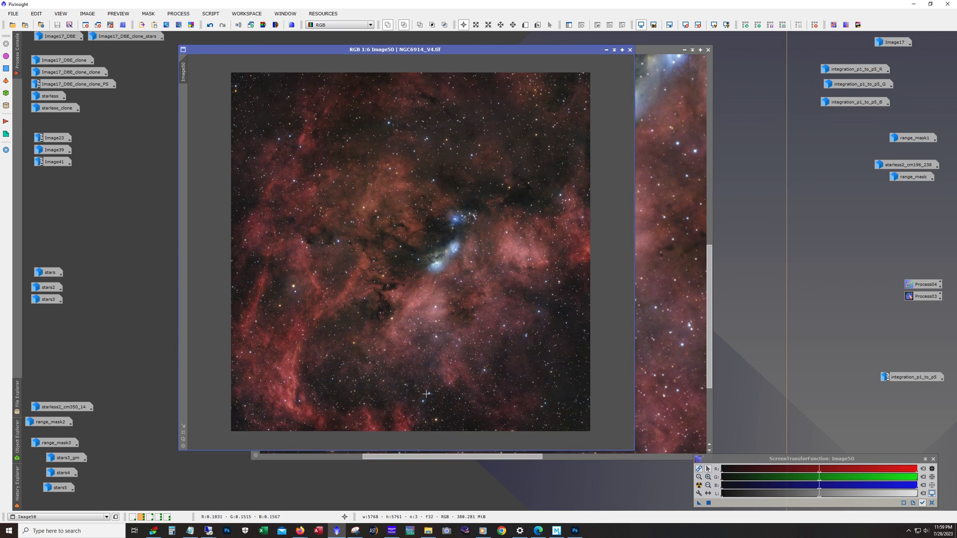
pyautogui.scroll(1, 426, 394)
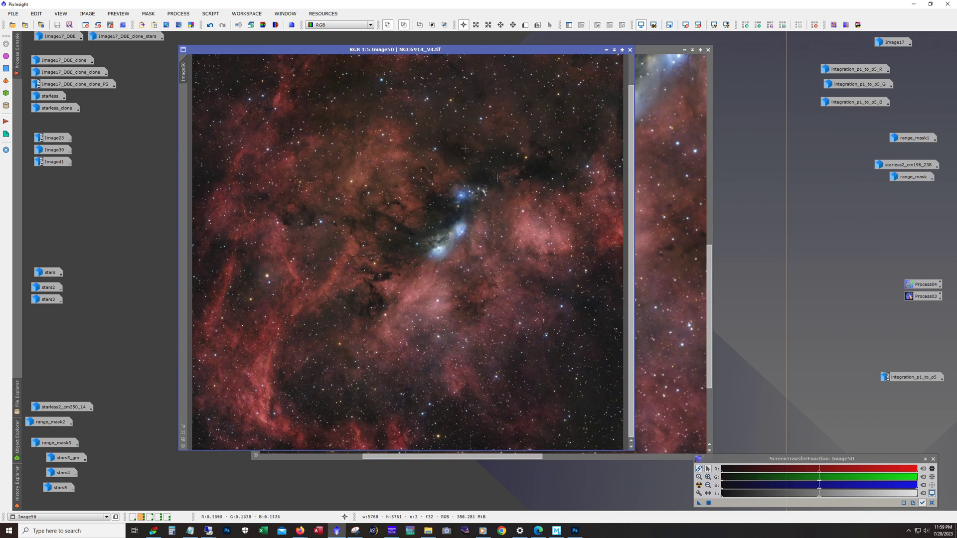
pyautogui.click(685, 50)
pyautogui.moveTo(355, 50); pyautogui.dragTo(374, 52)
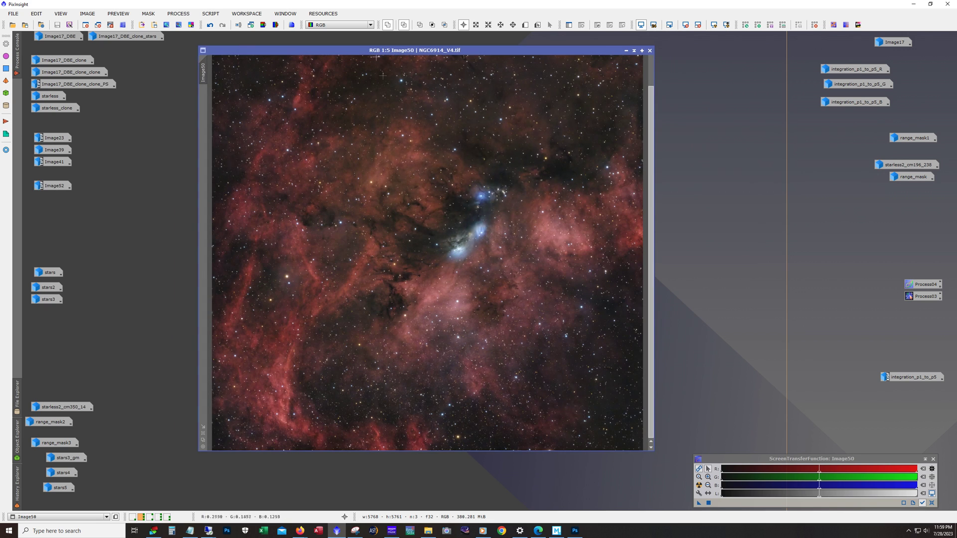